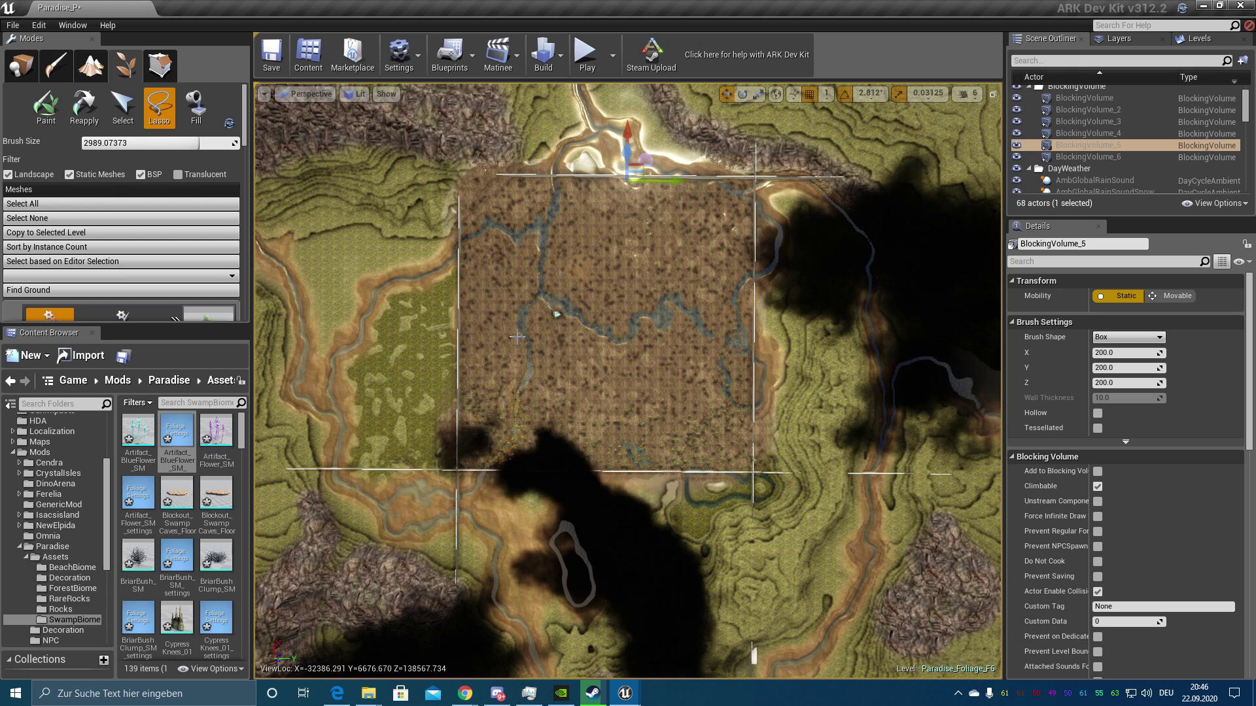
Lasso-select the foliage growing in the main river channel that runs through the swamp area.
{"action": "right_click", "coordinate": [643, 348]}
{"action": "right_click_drag", "start_coordinate": [643, 349], "coordinate": [643, 314]}
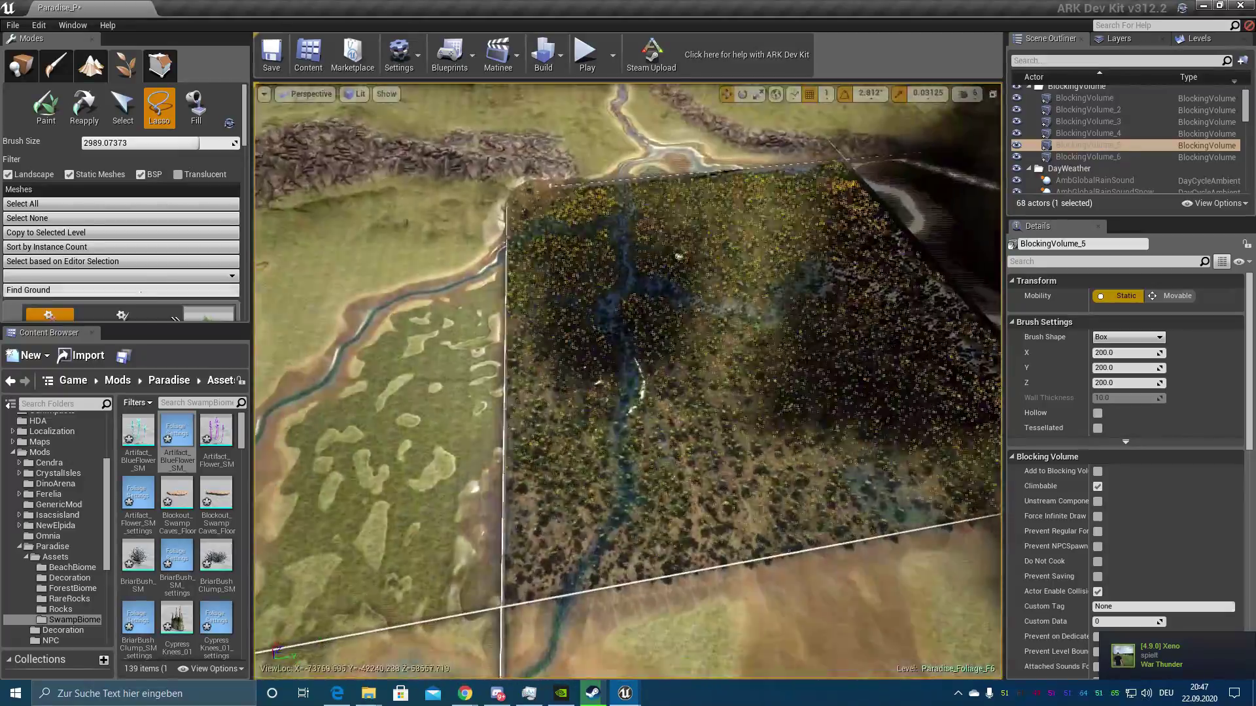
{"action": "scroll", "coordinate": [24, 217], "scroll_direction": "down", "scroll_amount": 10}
{"action": "scroll", "coordinate": [24, 218], "scroll_direction": "down", "scroll_amount": 4}
{"action": "right_click_drag", "start_coordinate": [261, 287], "coordinate": [262, 366]}
{"action": "scroll", "coordinate": [112, 146], "scroll_direction": "up", "scroll_amount": 15}
{"action": "right_click_drag", "start_coordinate": [418, 262], "coordinate": [406, 274]}
{"action": "right_click_drag", "start_coordinate": [620, 213], "coordinate": [620, 215]}
{"action": "left_click_drag", "start_coordinate": [620, 214], "coordinate": [627, 257]}
{"action": "scroll", "coordinate": [118, 216], "scroll_direction": "down", "scroll_amount": 15}
{"action": "left_click_drag", "start_coordinate": [614, 363], "coordinate": [619, 480]}
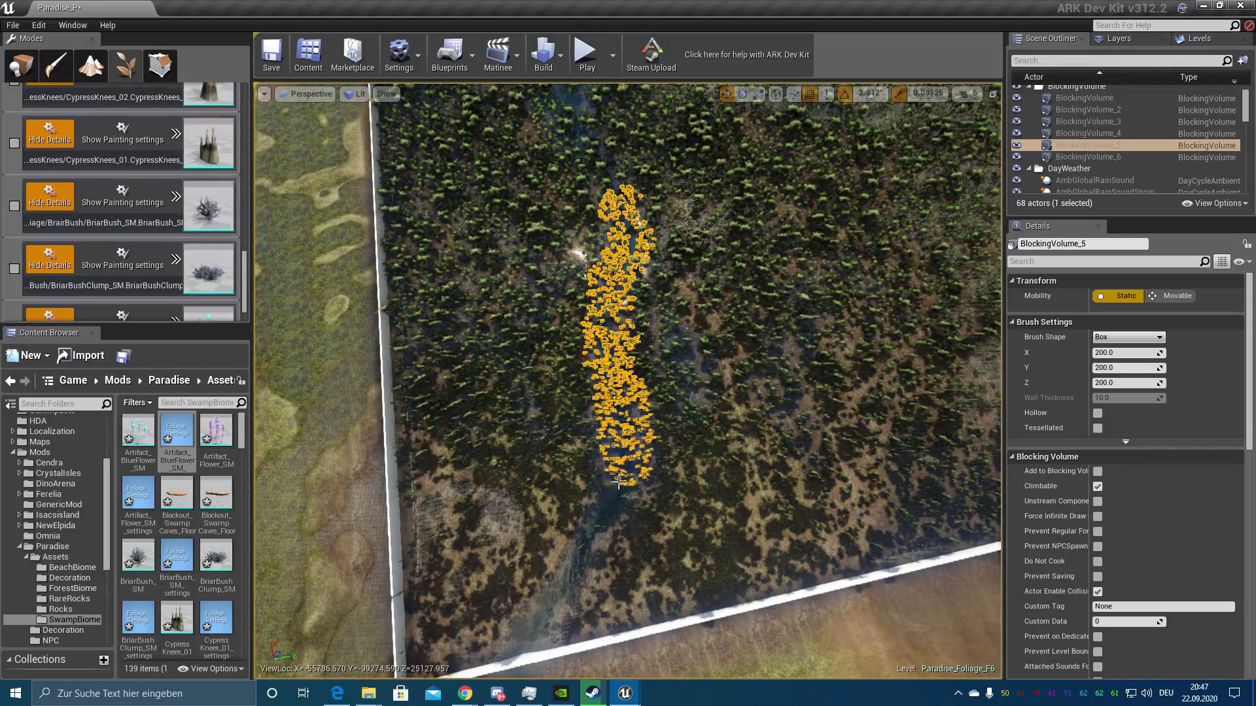
Extend the lasso selection to the foliage in the side branches and along the swamp's bordering river.
{"action": "right_click_drag", "start_coordinate": [538, 629], "coordinate": [621, 229]}
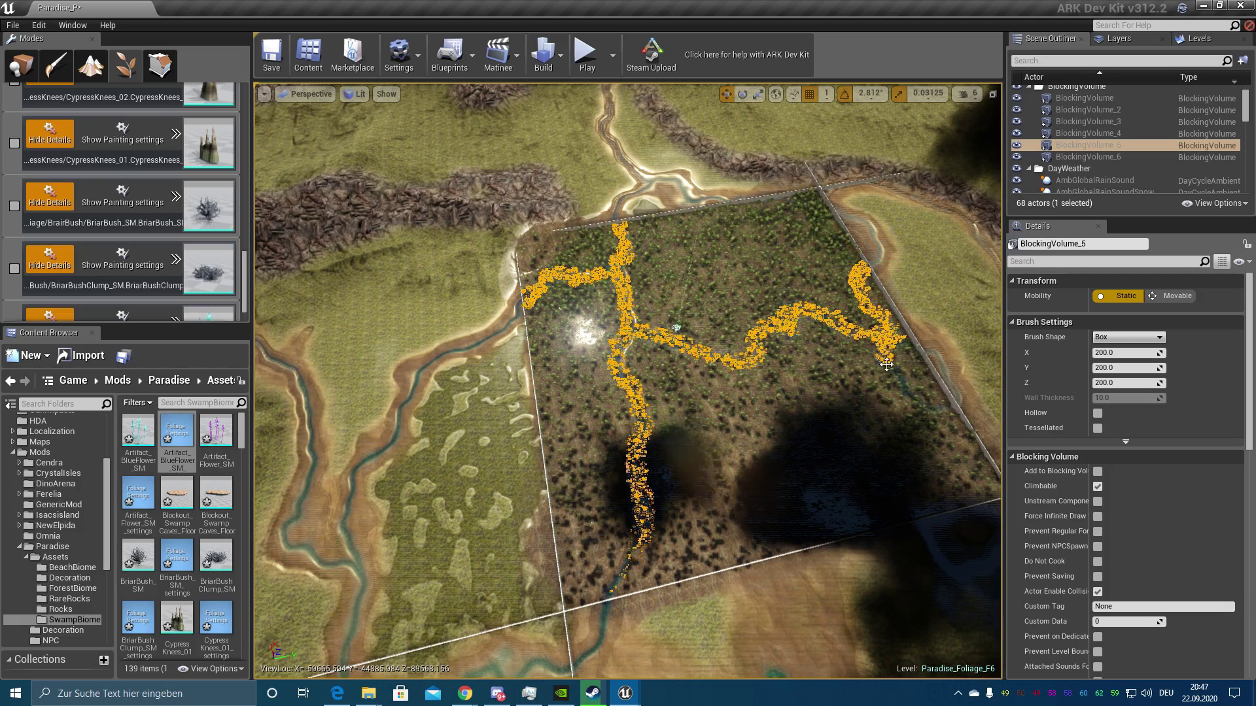
{"action": "right_click_drag", "start_coordinate": [885, 476], "coordinate": [740, 472]}
{"action": "right_click_drag", "start_coordinate": [923, 459], "coordinate": [478, 498]}
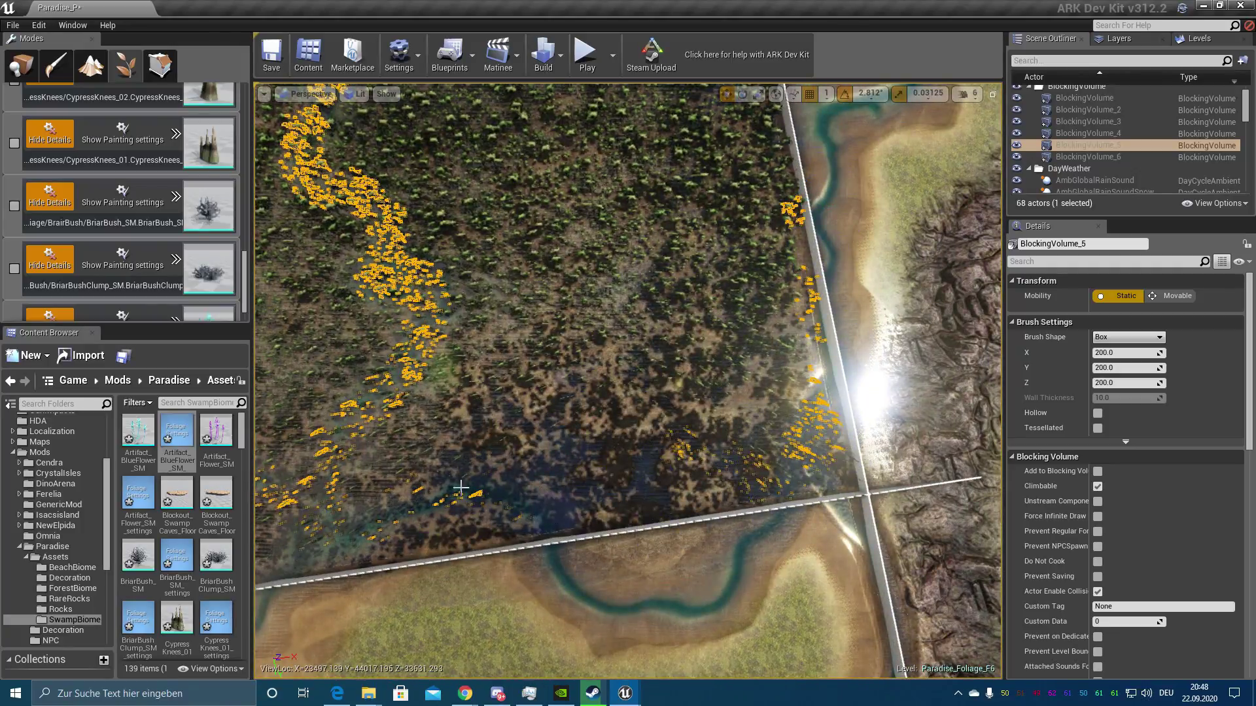
{"action": "scroll", "coordinate": [727, 362], "scroll_direction": "up", "scroll_amount": 6}
{"action": "right_click_drag", "start_coordinate": [790, 466], "coordinate": [903, 438]}
Change which foliage meshes are active and lasso-select their instances along the river loop at the swamp's boundary wall.
{"action": "scroll", "coordinate": [98, 216], "scroll_direction": "up", "scroll_amount": 4}
{"action": "left_click", "coordinate": [15, 206]}
{"action": "left_click", "coordinate": [14, 269]}
{"action": "right_click_drag", "start_coordinate": [523, 373], "coordinate": [369, 402]}
{"action": "scroll", "coordinate": [118, 252], "scroll_direction": "up", "scroll_amount": 10}
{"action": "left_click", "coordinate": [159, 108]}
{"action": "left_click_drag", "start_coordinate": [361, 394], "coordinate": [442, 313]}
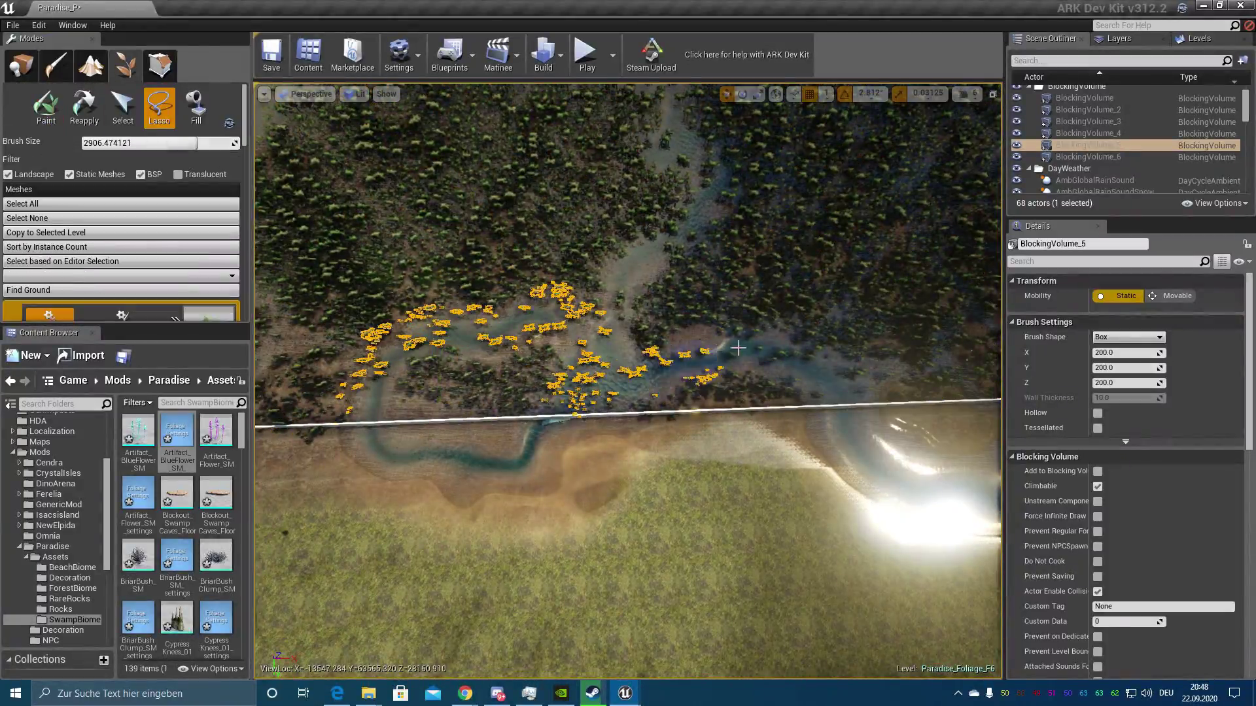
Lasso-select the remaining instances of the active meshes in the other river channels and the small pool near the wall.
{"action": "right_click_drag", "start_coordinate": [672, 136], "coordinate": [785, 164]}
{"action": "left_click_drag", "start_coordinate": [784, 164], "coordinate": [814, 196]}
{"action": "right_click_drag", "start_coordinate": [720, 294], "coordinate": [713, 314]}
{"action": "left_click_drag", "start_coordinate": [543, 356], "coordinate": [582, 428]}
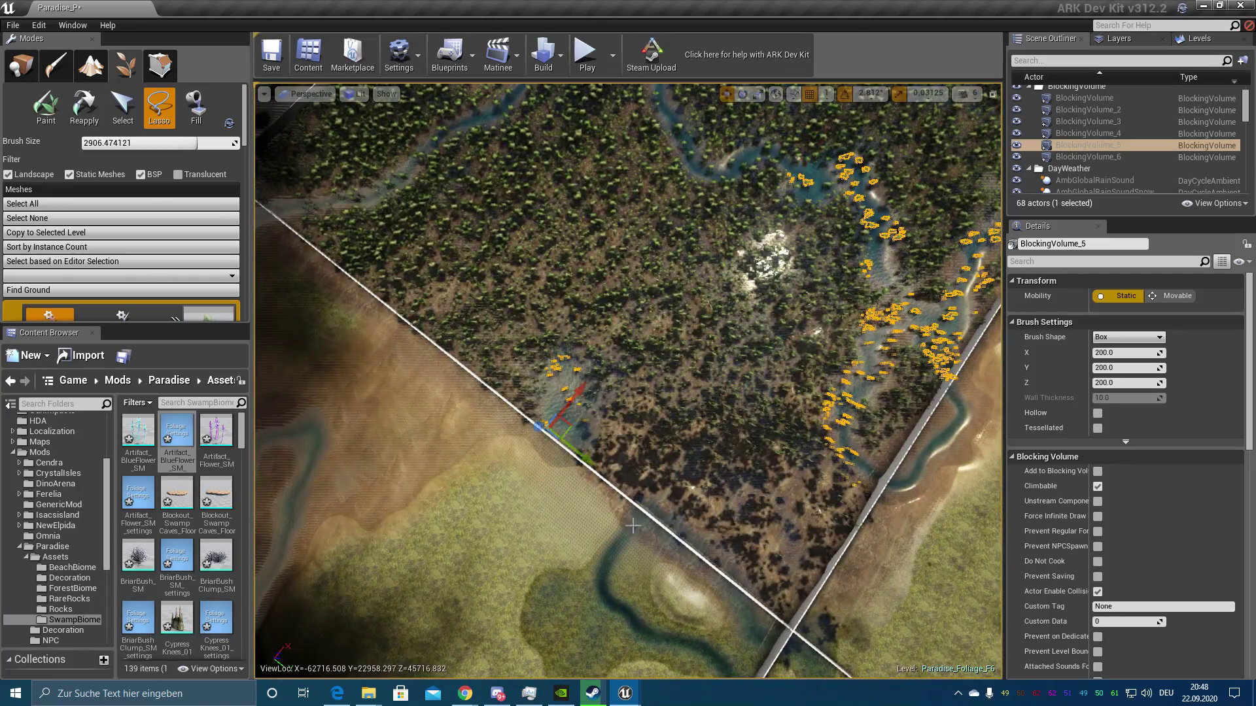
{"action": "mouse_move", "coordinate": [886, 395]}
{"action": "right_mouse_down"}
{"action": "mouse_move", "coordinate": [981, 386]}
{"action": "mouse_move", "coordinate": [968, 383]}
{"action": "right_mouse_up"}
{"action": "left_click_drag", "start_coordinate": [587, 472], "coordinate": [603, 477]}
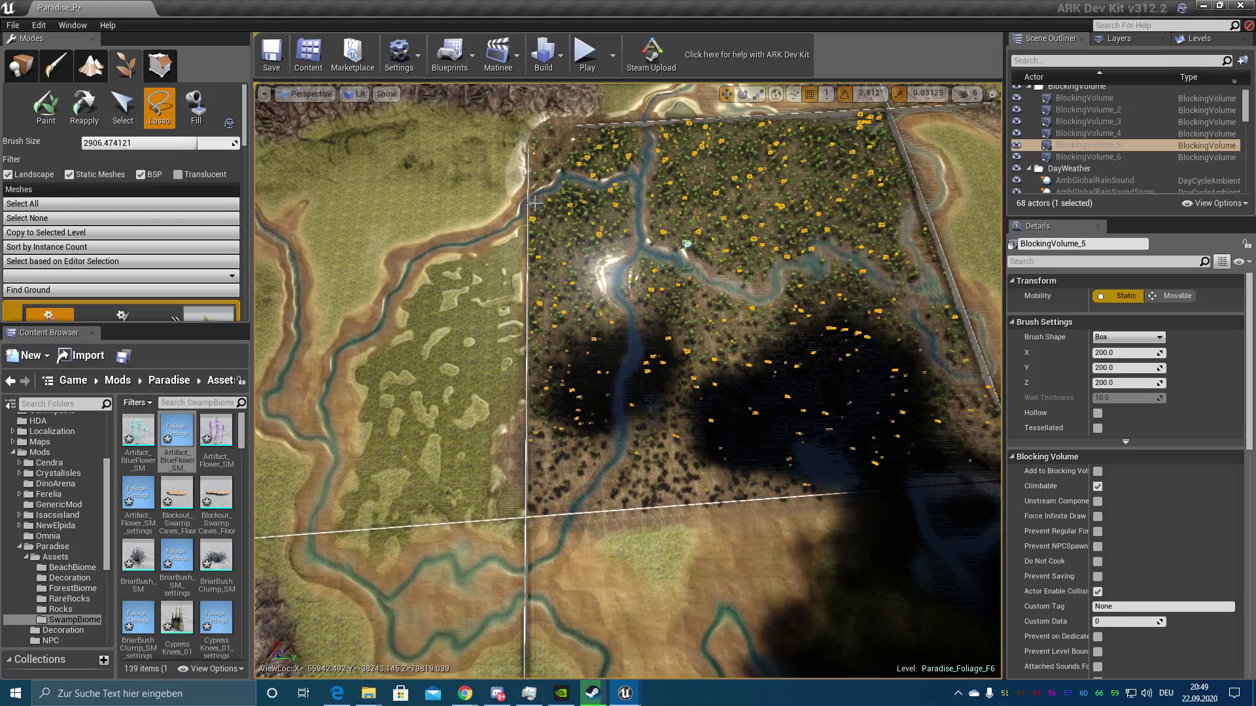
Leave foliage editing for placement mode and start a game preview from the rocky river bank inside the swamp.
{"action": "left_click", "coordinate": [46, 107]}
{"action": "left_click", "coordinate": [21, 66]}
{"action": "mouse_move", "coordinate": [615, 367]}
{"action": "right_mouse_down"}
{"action": "mouse_move", "coordinate": [621, 275]}
{"action": "mouse_move", "coordinate": [628, 366]}
{"action": "mouse_move", "coordinate": [628, 314]}
{"action": "right_mouse_up"}
{"action": "right_click_drag", "start_coordinate": [611, 418], "coordinate": [602, 511]}
{"action": "right_click", "coordinate": [611, 419]}
{"action": "left_click", "coordinate": [639, 375]}
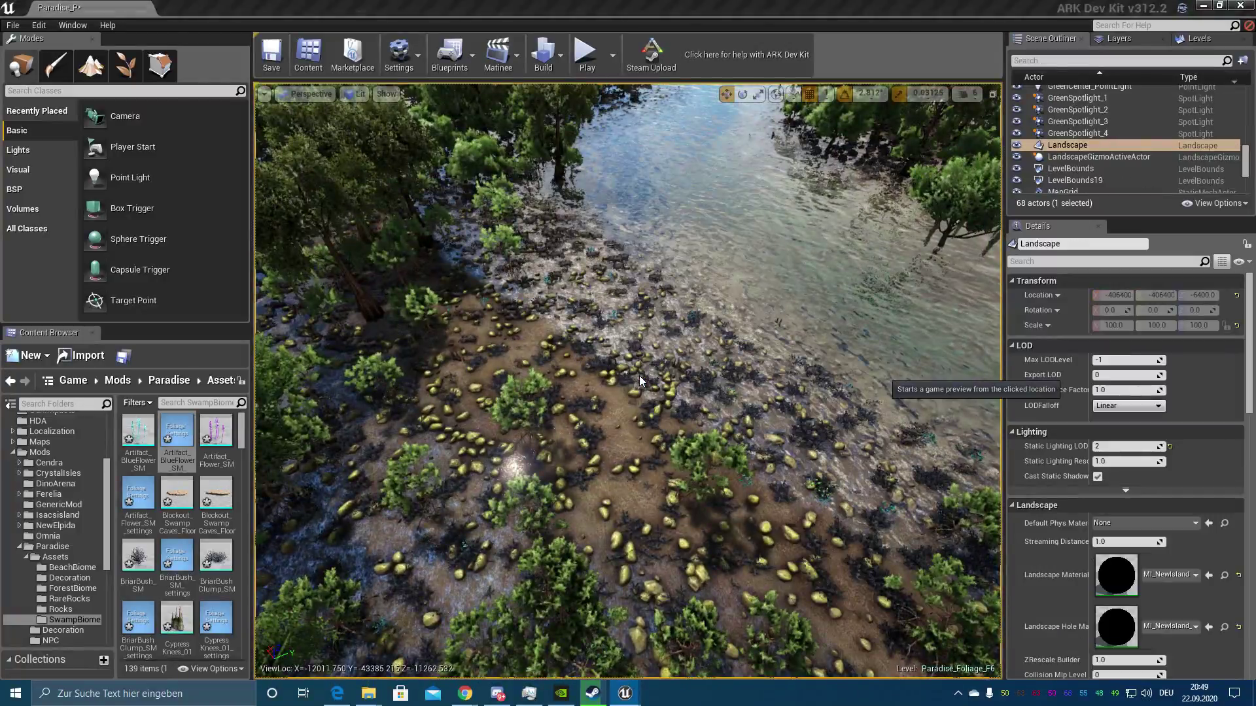
Walk through the swamp in the preview while harvesting plants, and end the preview.
{"action": "key", "text": "w"}
{"action": "key", "text": "e"}
{"action": "key", "text": "w"}
{"action": "key", "text": "e"}
{"action": "key", "text": "w"}
{"action": "key", "text": "e"}
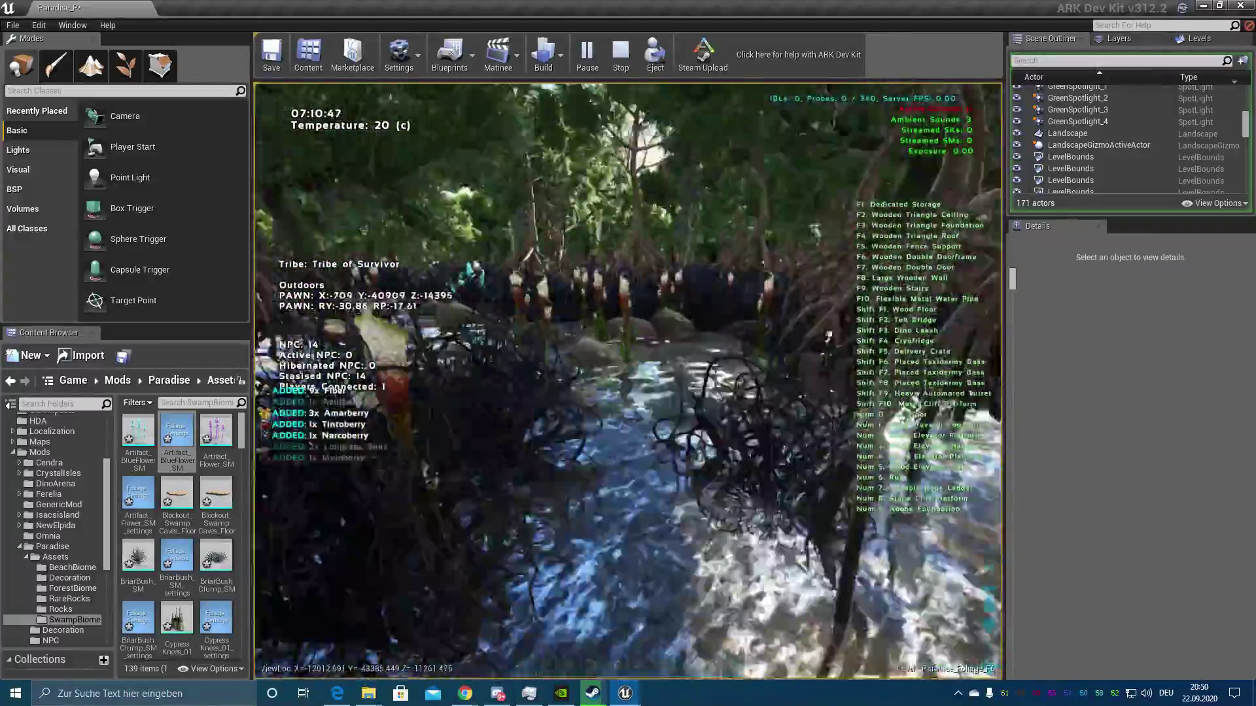
{"action": "key", "text": "Escape"}
Add the Large_Bushe_SM mesh from the BeachBiome folder to the foliage meshes and assign Large_Bushe_SM_settings to it.
{"action": "left_click", "coordinate": [72, 567]}
{"action": "scroll", "coordinate": [220, 525], "scroll_direction": "down", "scroll_amount": 3}
{"action": "left_click", "coordinate": [126, 65]}
{"action": "left_click_drag", "start_coordinate": [217, 516], "coordinate": [125, 222]}
{"action": "scroll", "coordinate": [99, 178], "scroll_direction": "down", "scroll_amount": 20}
{"action": "left_click", "coordinate": [138, 585]}
{"action": "scroll", "coordinate": [151, 203], "scroll_direction": "up", "scroll_amount": 2}
{"action": "left_click", "coordinate": [206, 171]}
{"action": "left_click", "coordinate": [50, 129]}
Open the painting density and radius of the large bush mesh for editing.
{"action": "right_click_drag", "start_coordinate": [524, 294], "coordinate": [523, 445]}
{"action": "key", "text": "s"}
{"action": "right_click_drag", "start_coordinate": [523, 392], "coordinate": [523, 360]}
{"action": "scroll", "coordinate": [160, 216], "scroll_direction": "up", "scroll_amount": 20}
{"action": "key", "text": "w"}
{"action": "right_click_drag", "start_coordinate": [523, 295], "coordinate": [524, 399]}
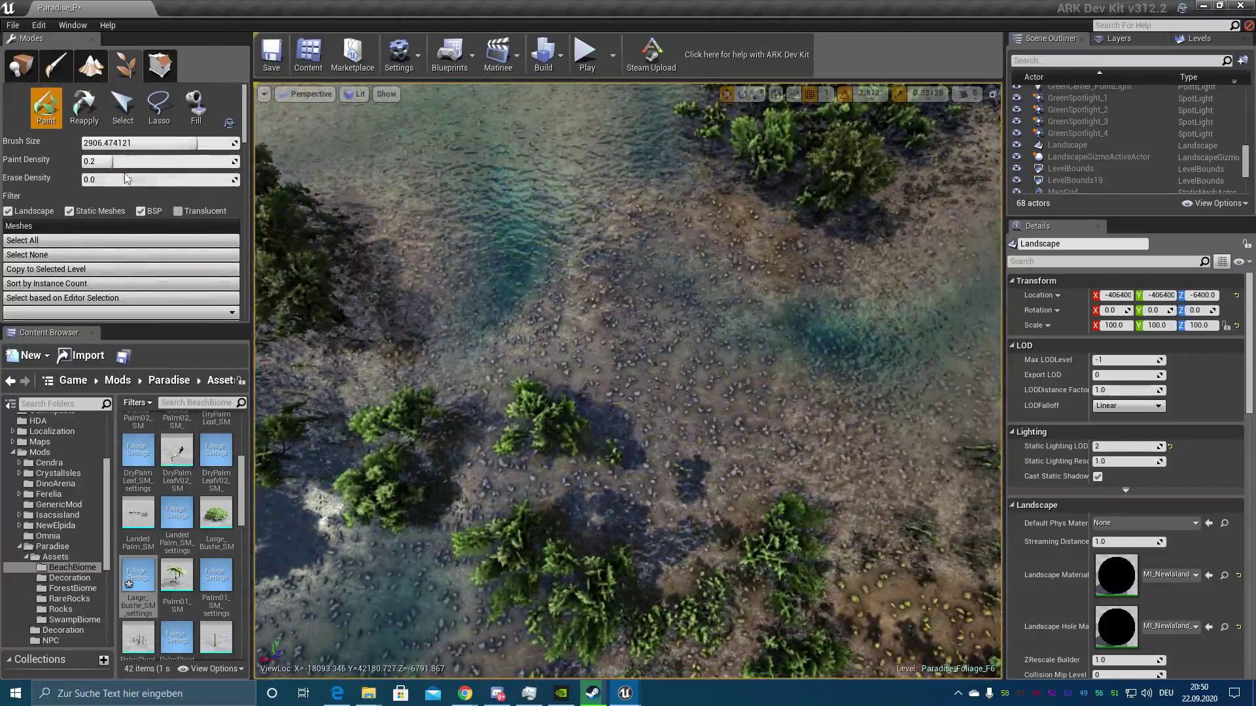
{"action": "scroll", "coordinate": [88, 215], "scroll_direction": "down", "scroll_amount": 5}
{"action": "left_click", "coordinate": [102, 231]}
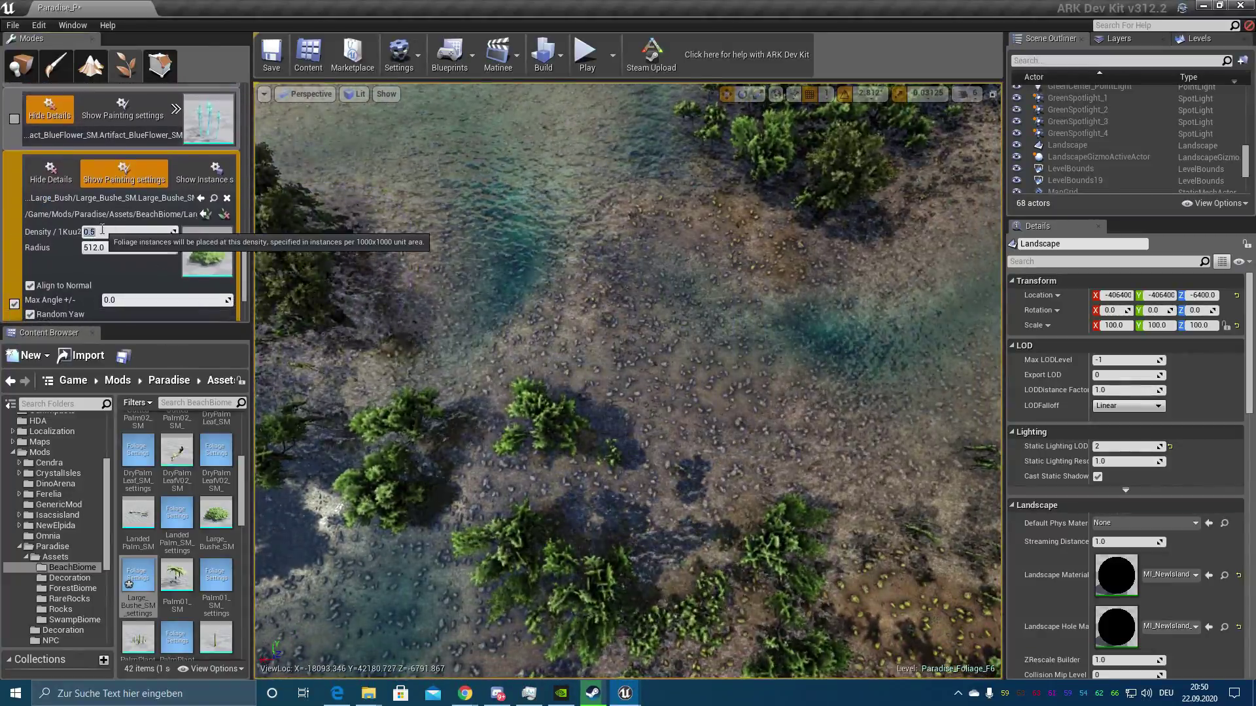
{"action": "left_click", "coordinate": [123, 249]}
Examine the foliage coverage around the river channels and across the swamp.
{"action": "mouse_move", "coordinate": [524, 327]}
{"action": "right_mouse_down"}
{"action": "mouse_move", "coordinate": [523, 262]}
{"action": "mouse_move", "coordinate": [523, 340]}
{"action": "mouse_move", "coordinate": [523, 294]}
{"action": "mouse_move", "coordinate": [576, 327]}
{"action": "mouse_move", "coordinate": [576, 261]}
{"action": "mouse_move", "coordinate": [582, 353]}
{"action": "mouse_move", "coordinate": [634, 360]}
{"action": "right_mouse_up"}
{"action": "key", "text": "w"}
{"action": "key", "text": "s"}
{"action": "scroll", "coordinate": [147, 155], "scroll_direction": "up", "scroll_amount": 15}
{"action": "key", "text": "d"}
{"action": "key", "text": "s"}
{"action": "mouse_move", "coordinate": [866, 448]}
{"action": "right_mouse_down"}
{"action": "mouse_move", "coordinate": [772, 432]}
{"action": "mouse_move", "coordinate": [867, 448]}
{"action": "right_mouse_up"}
{"action": "key", "text": "w"}
{"action": "right_click_drag", "start_coordinate": [644, 394], "coordinate": [707, 392]}
{"action": "key", "text": "w"}
{"action": "key", "text": "s"}
Hide the Paradise_Foliage_F6 level to expose the bare swamp terrain.
{"action": "left_click", "coordinate": [1199, 39]}
{"action": "left_click", "coordinate": [1017, 120]}
{"action": "scroll", "coordinate": [125, 262], "scroll_direction": "down", "scroll_amount": 8}
{"action": "right_click_drag", "start_coordinate": [589, 307], "coordinate": [560, 314]}
{"action": "key", "text": "w"}
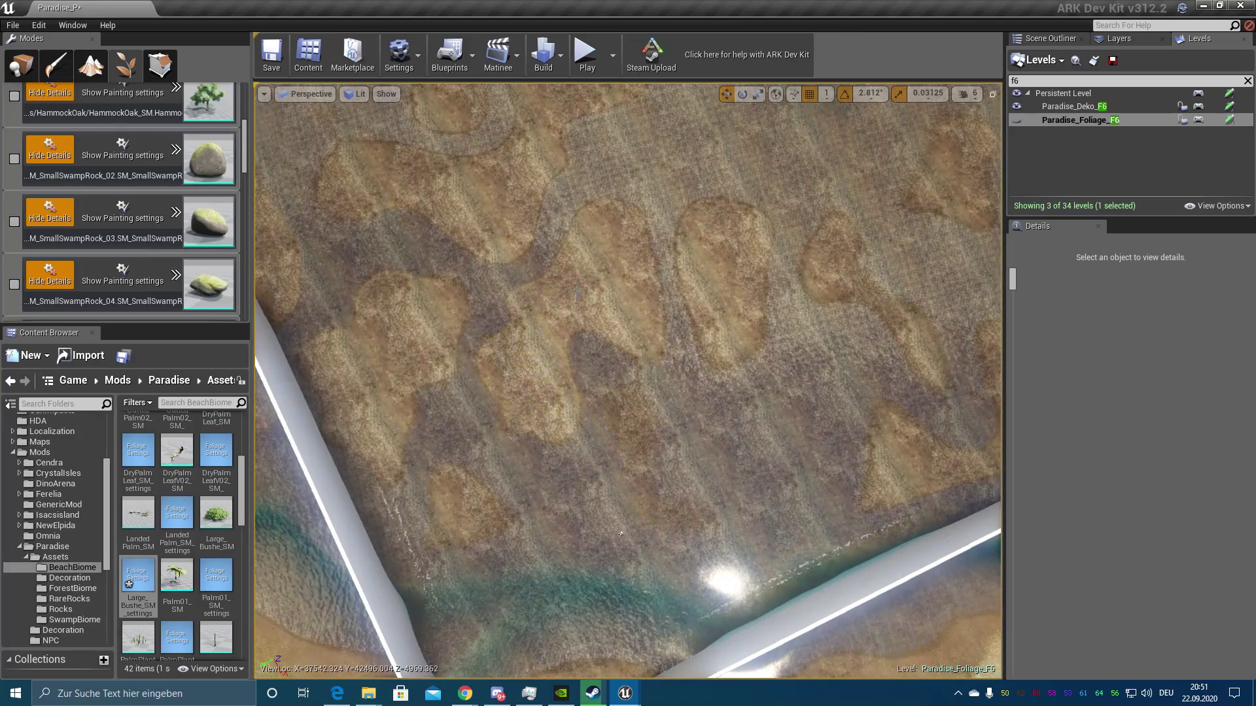
Examine the painted sand patches, river channels and boundary edges across the bare swamp terrain.
{"action": "right_click_drag", "start_coordinate": [620, 533], "coordinate": [527, 401]}
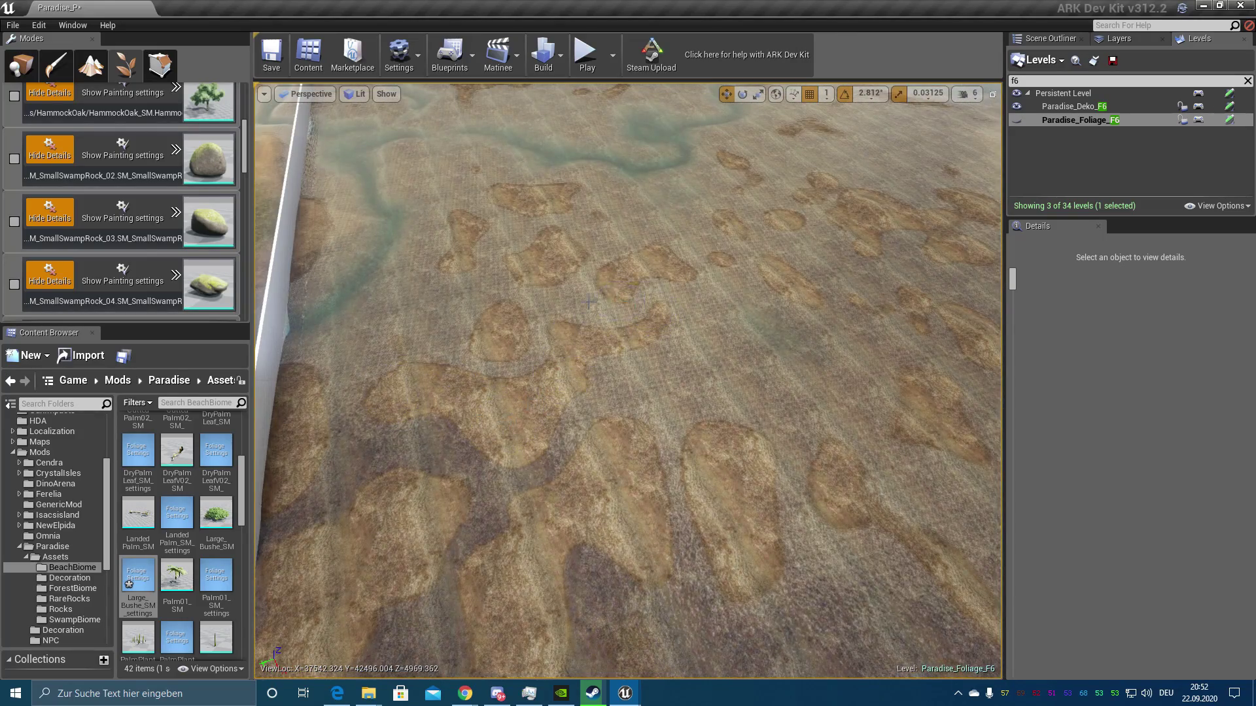
{"action": "right_click_drag", "start_coordinate": [296, 380], "coordinate": [387, 446]}
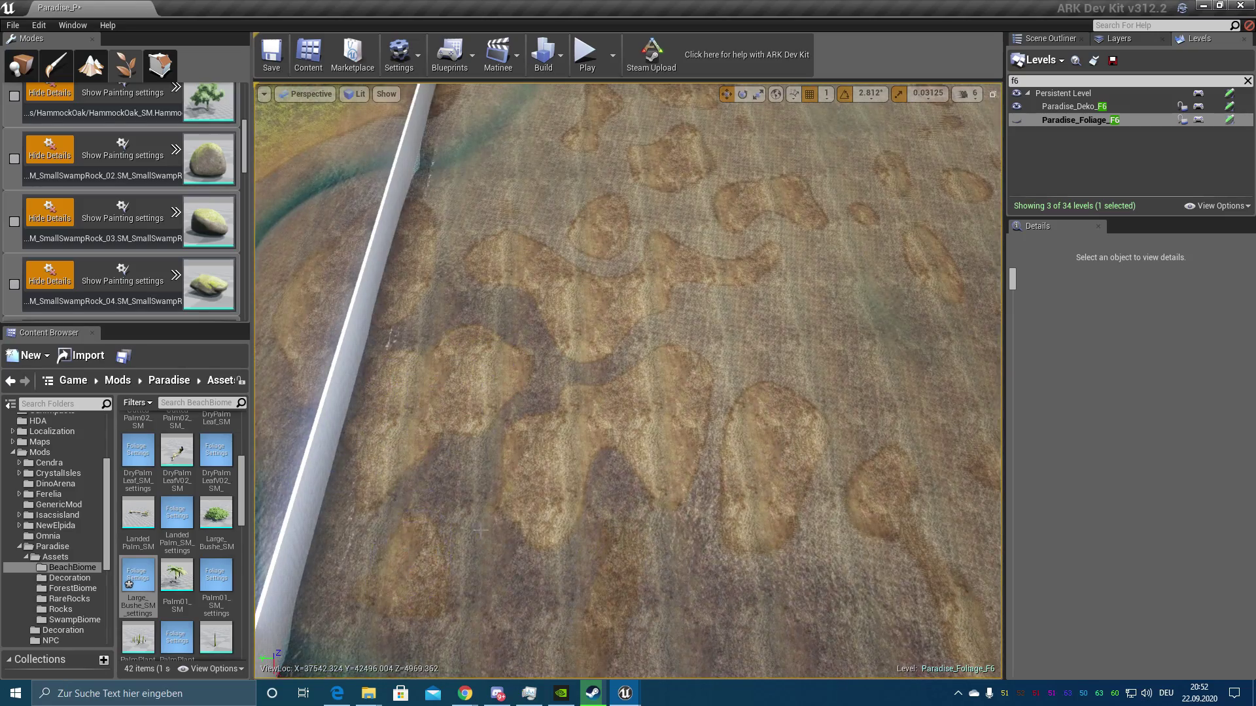
{"action": "right_click_drag", "start_coordinate": [682, 143], "coordinate": [320, 545]}
{"action": "key", "text": "a"}
{"action": "key", "text": "a"}
{"action": "right_click_drag", "start_coordinate": [567, 612], "coordinate": [458, 608]}
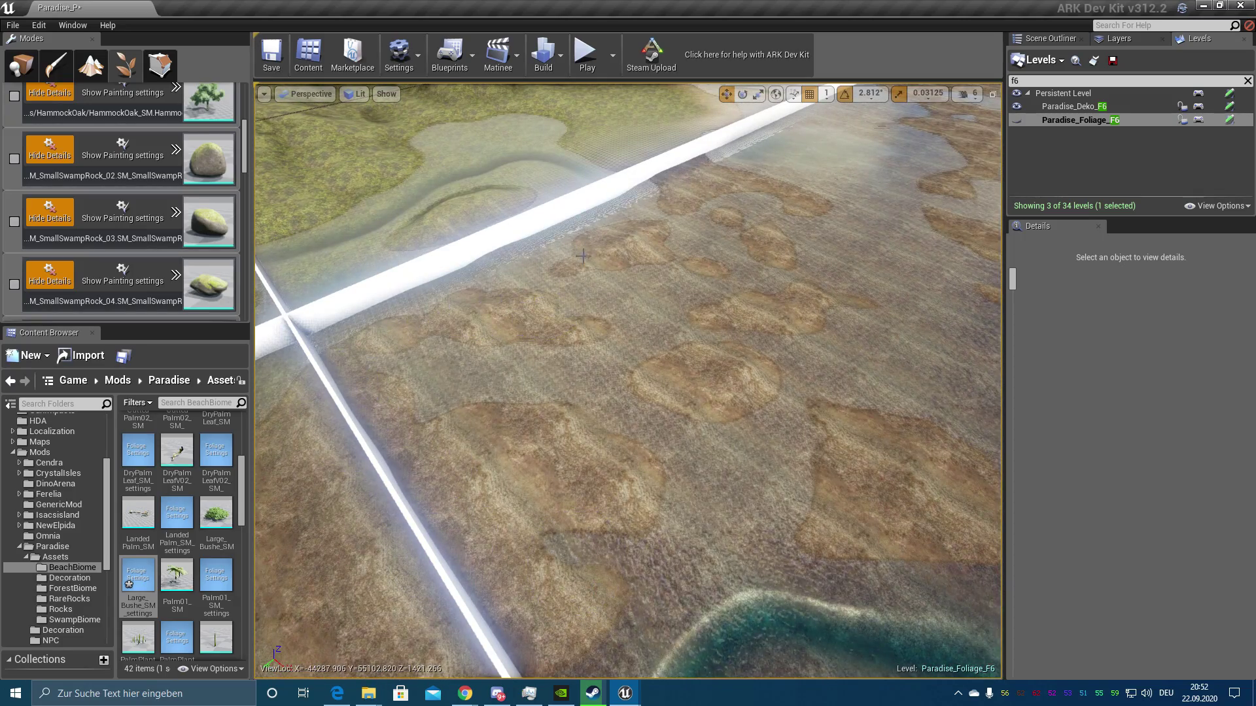
{"action": "right_click_drag", "start_coordinate": [743, 412], "coordinate": [743, 366]}
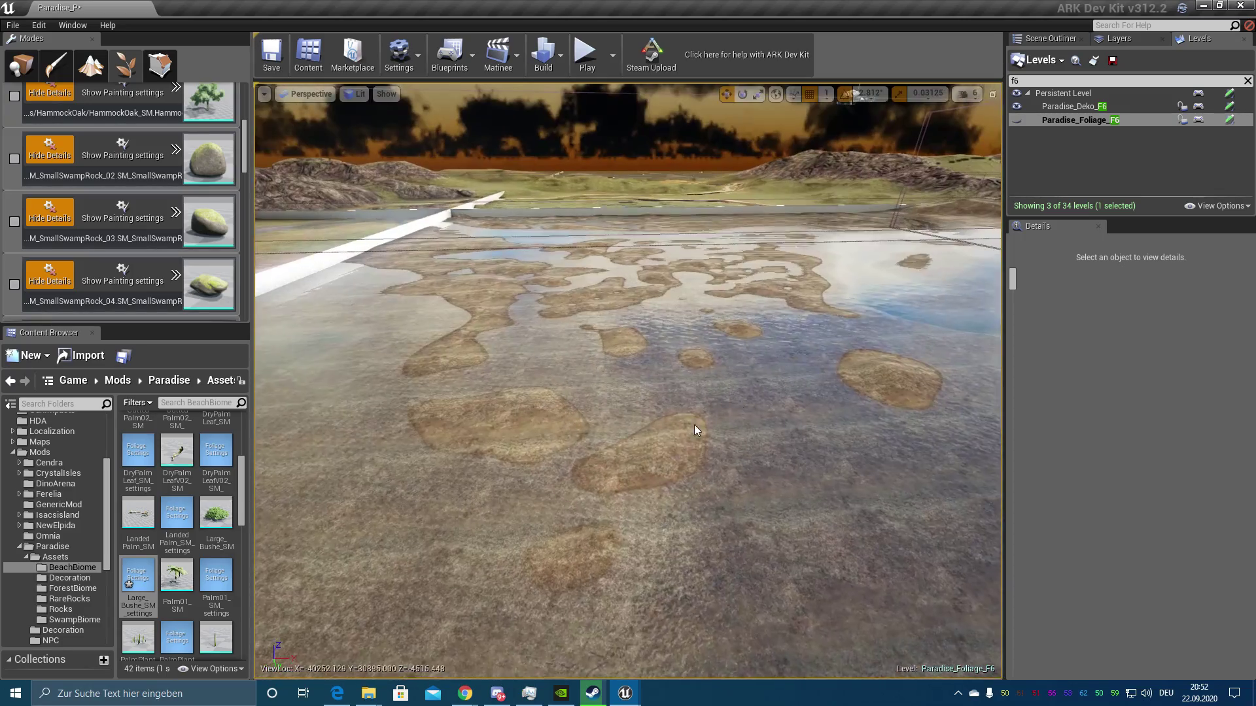
{"action": "key", "text": "w"}
{"action": "right_click_drag", "start_coordinate": [704, 209], "coordinate": [765, 256]}
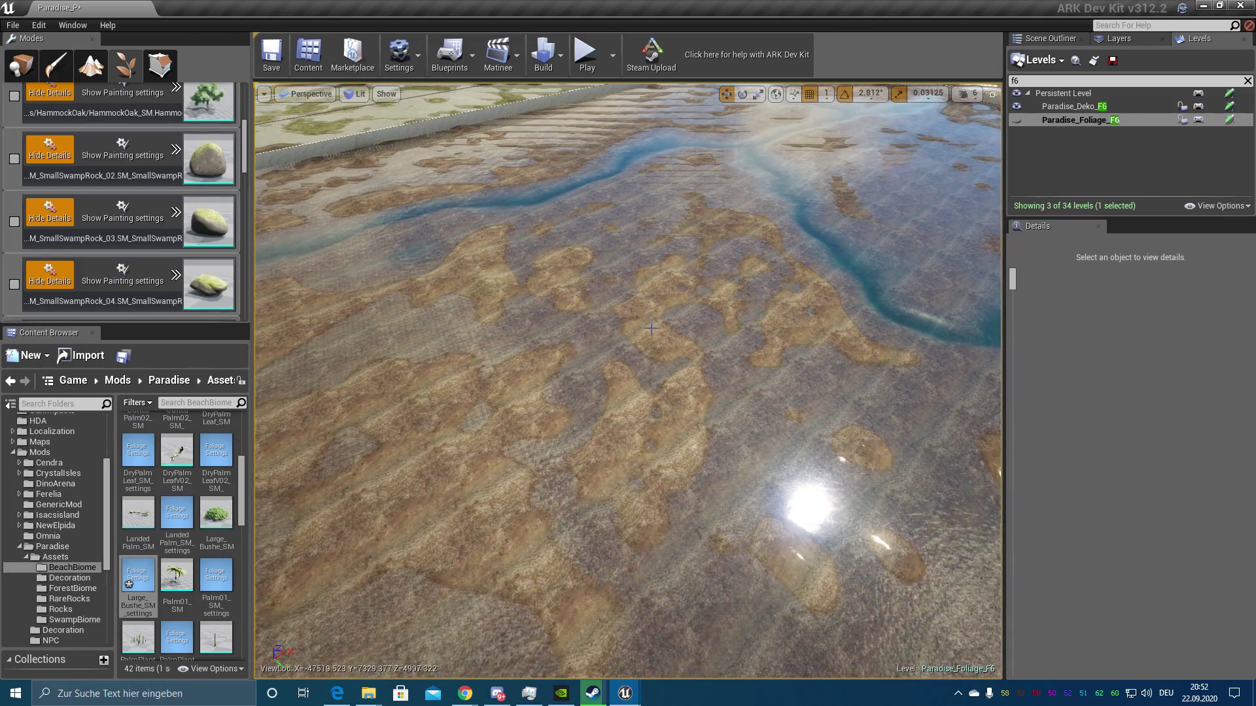
{"action": "right_click_drag", "start_coordinate": [648, 322], "coordinate": [585, 494]}
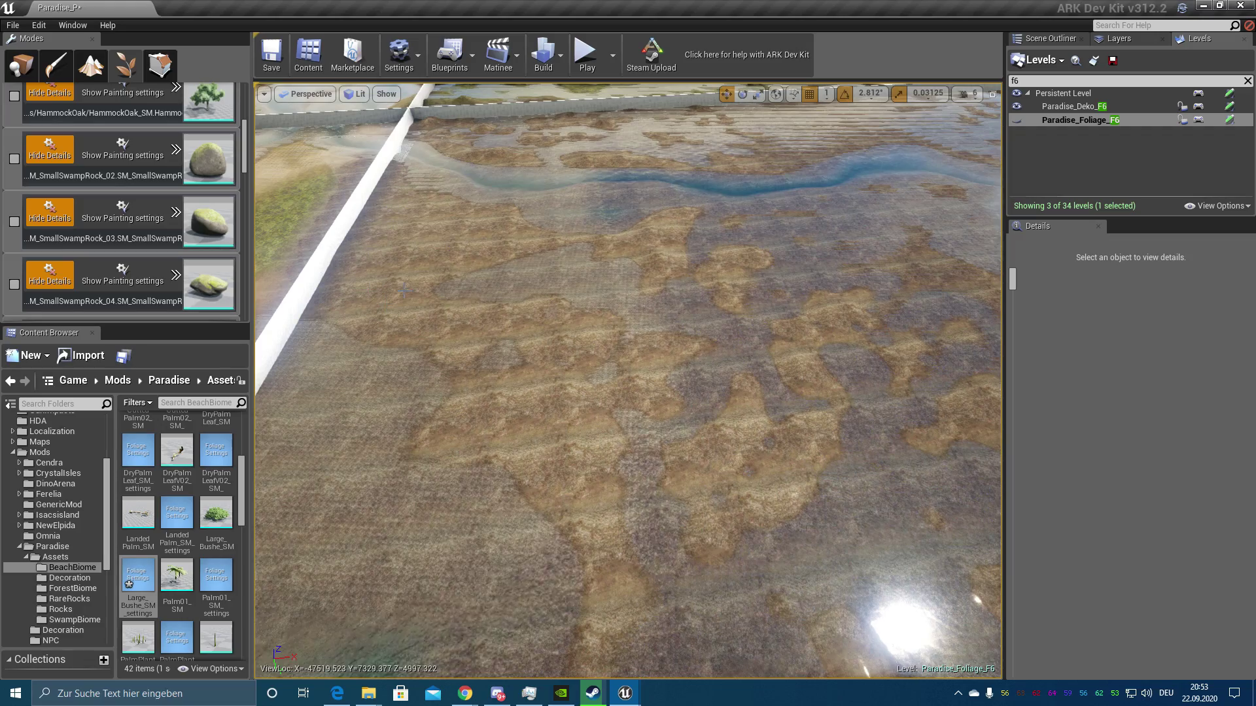
{"action": "right_click_drag", "start_coordinate": [656, 229], "coordinate": [463, 431]}
{"action": "key", "text": "w"}
{"action": "mouse_move", "coordinate": [603, 428]}
{"action": "right_mouse_down"}
{"action": "mouse_move", "coordinate": [605, 354]}
{"action": "mouse_move", "coordinate": [603, 427]}
{"action": "right_mouse_up"}
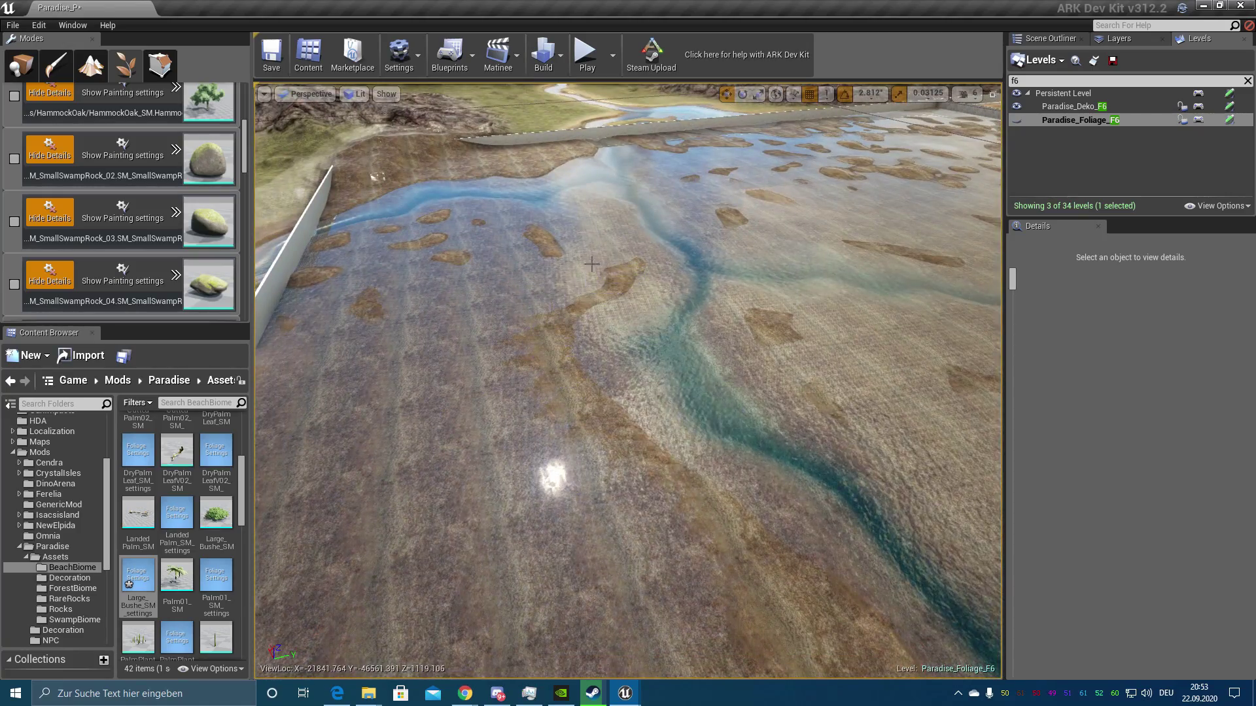
{"action": "key", "text": "w"}
{"action": "right_click_drag", "start_coordinate": [680, 442], "coordinate": [542, 340]}
{"action": "key", "text": "w"}
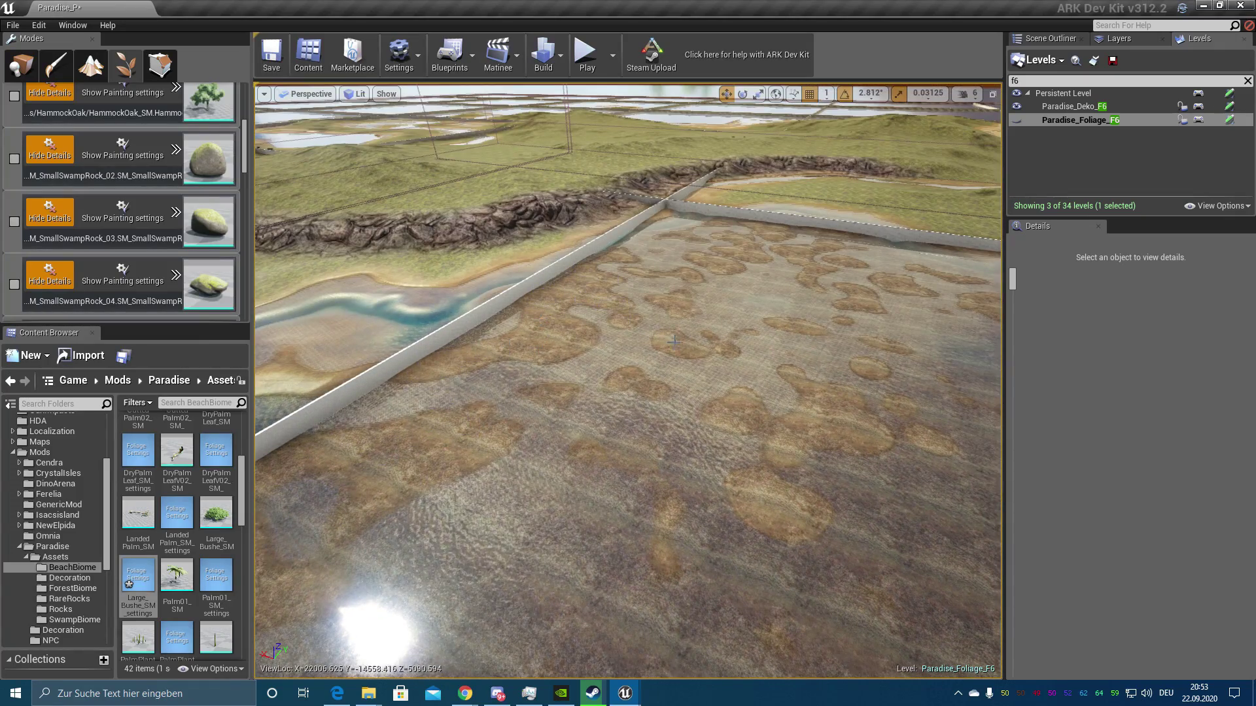
{"action": "right_click_drag", "start_coordinate": [727, 266], "coordinate": [793, 252]}
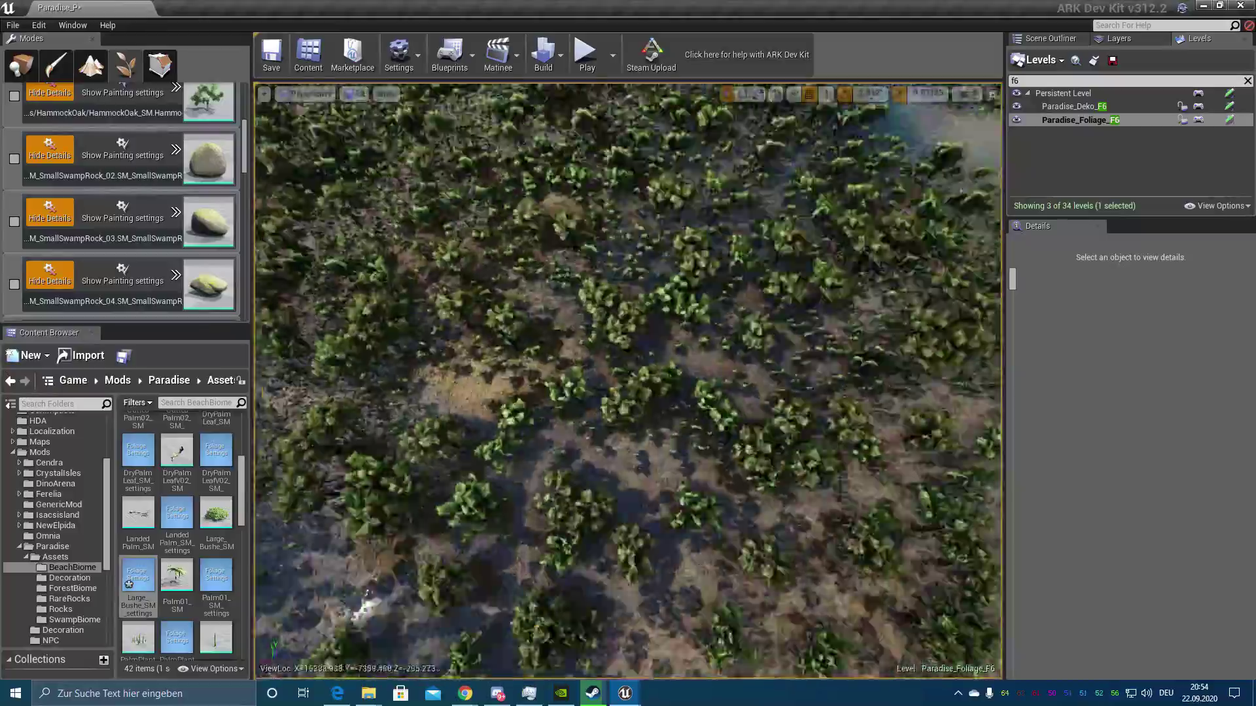
Switch to placement mode and start a game preview from the landscape just outside the swamp's boundary wall.
{"action": "left_click", "coordinate": [21, 66]}
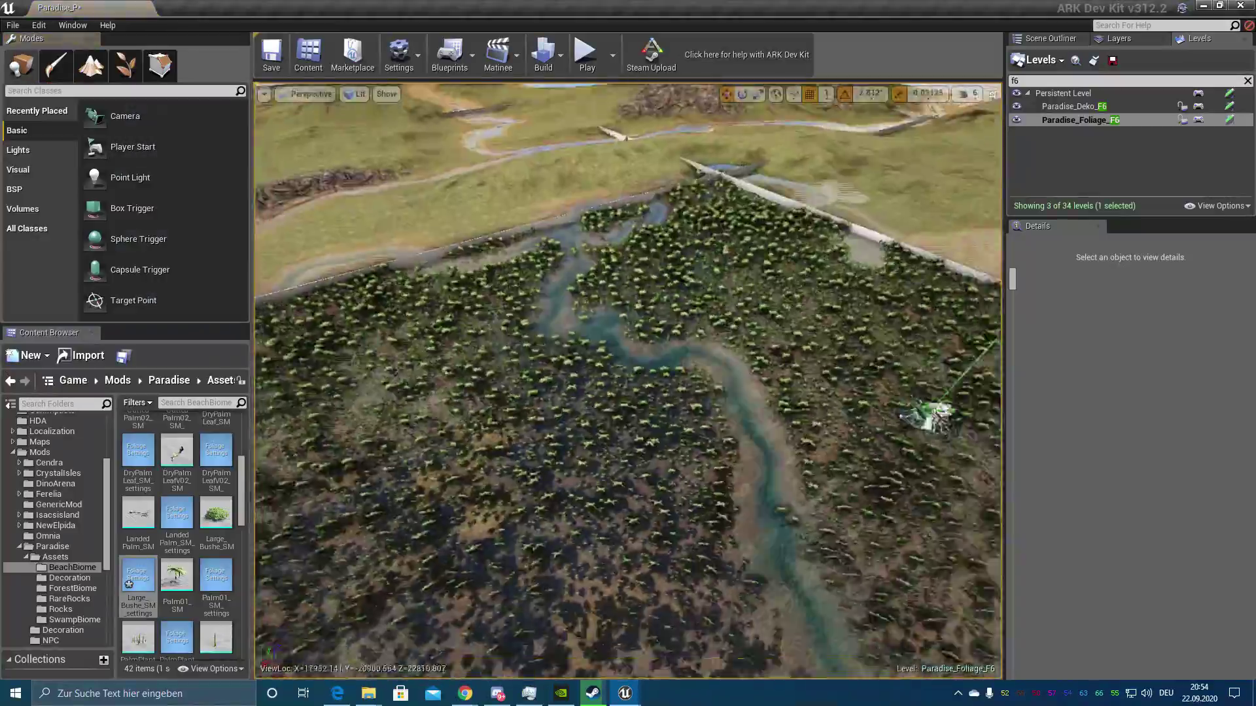
{"action": "right_click", "coordinate": [667, 286]}
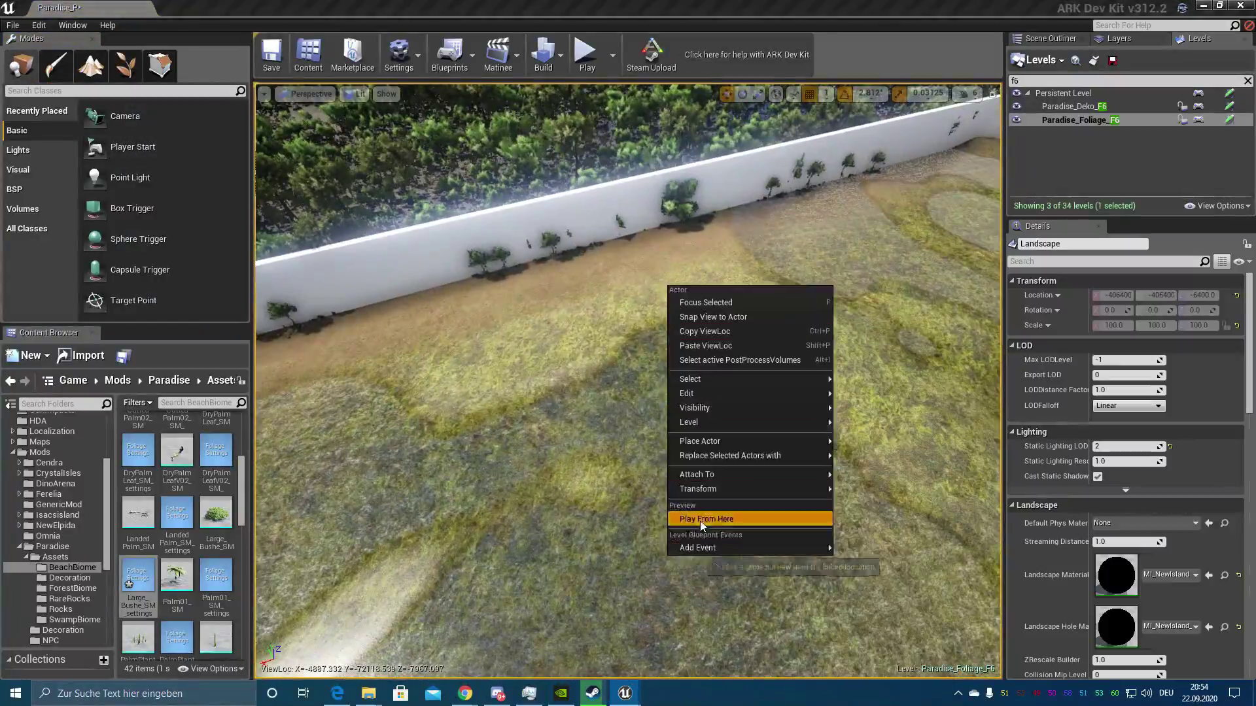
{"action": "left_click", "coordinate": [743, 519]}
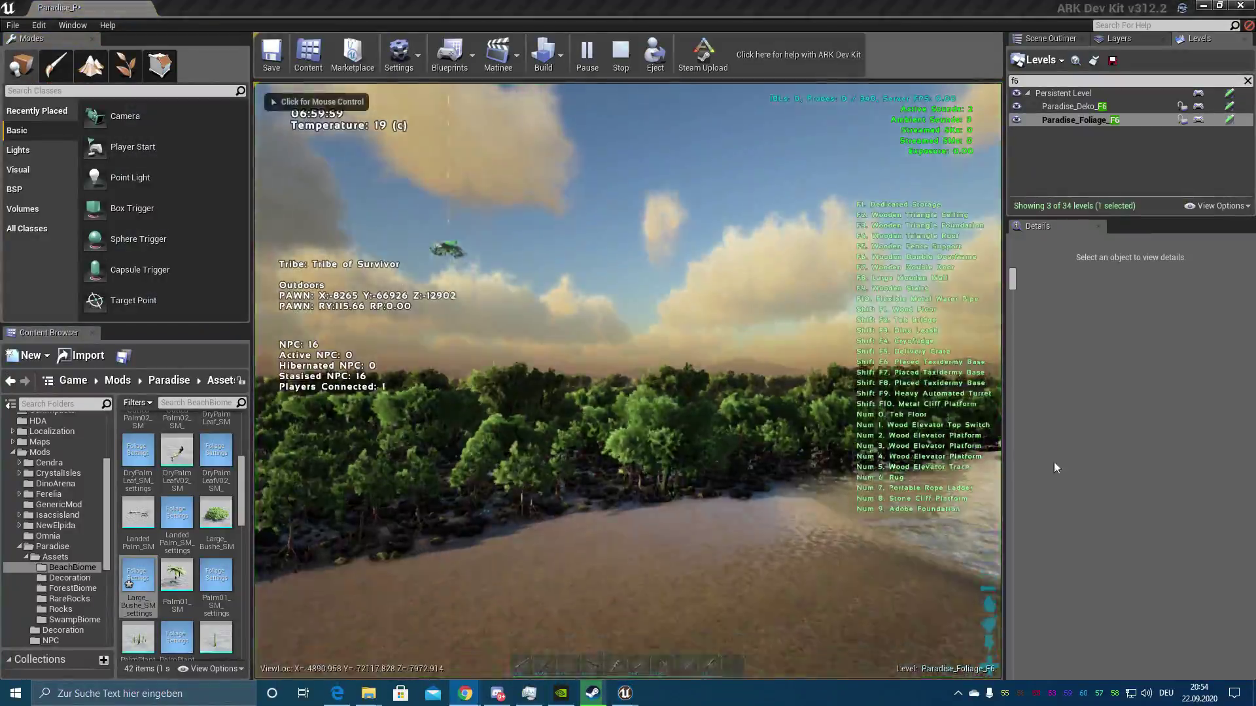
Walk into the swamp in the preview, harvesting plants and checking the density of bushes, rocks and trees.
{"action": "key", "text": "w"}
{"action": "key", "text": "e"}
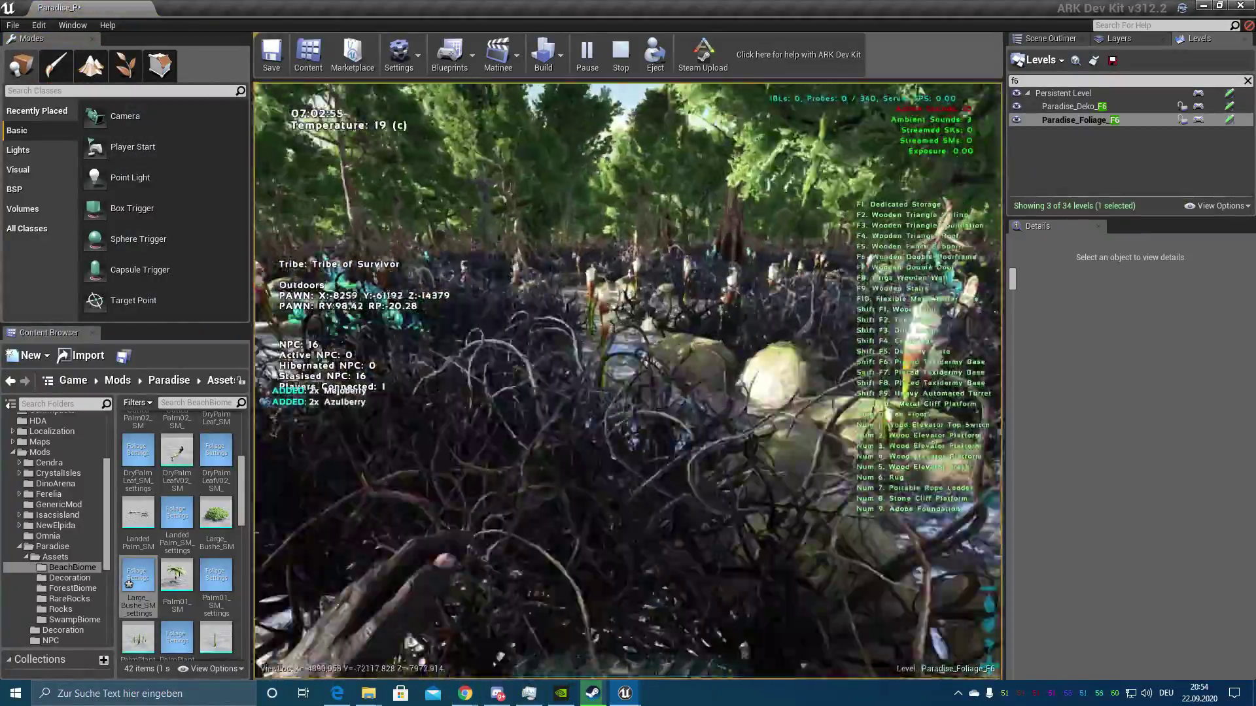
{"action": "key", "text": "w"}
{"action": "key", "text": "e"}
{"action": "key", "text": "e"}
{"action": "key", "text": "w"}
{"action": "key", "text": "e"}
{"action": "key", "text": "e"}
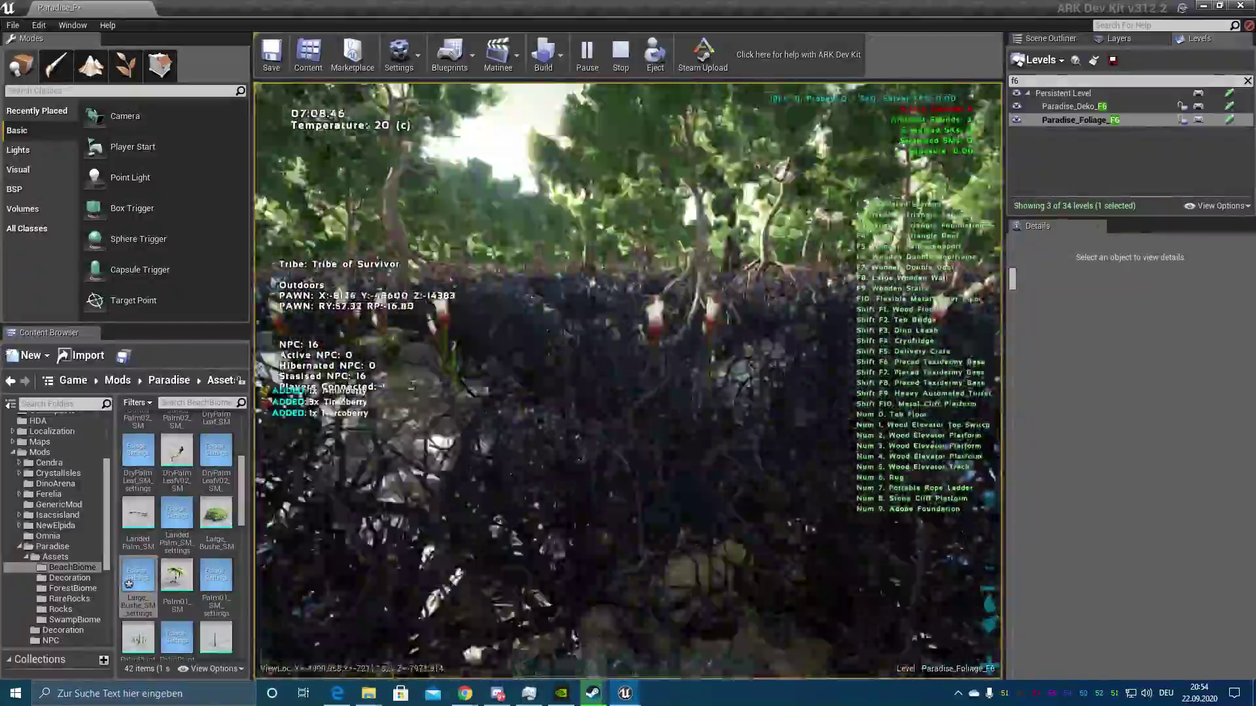
{"action": "key", "text": "e"}
{"action": "key", "text": "space"}
{"action": "key", "text": "w"}
{"action": "key", "text": "e"}
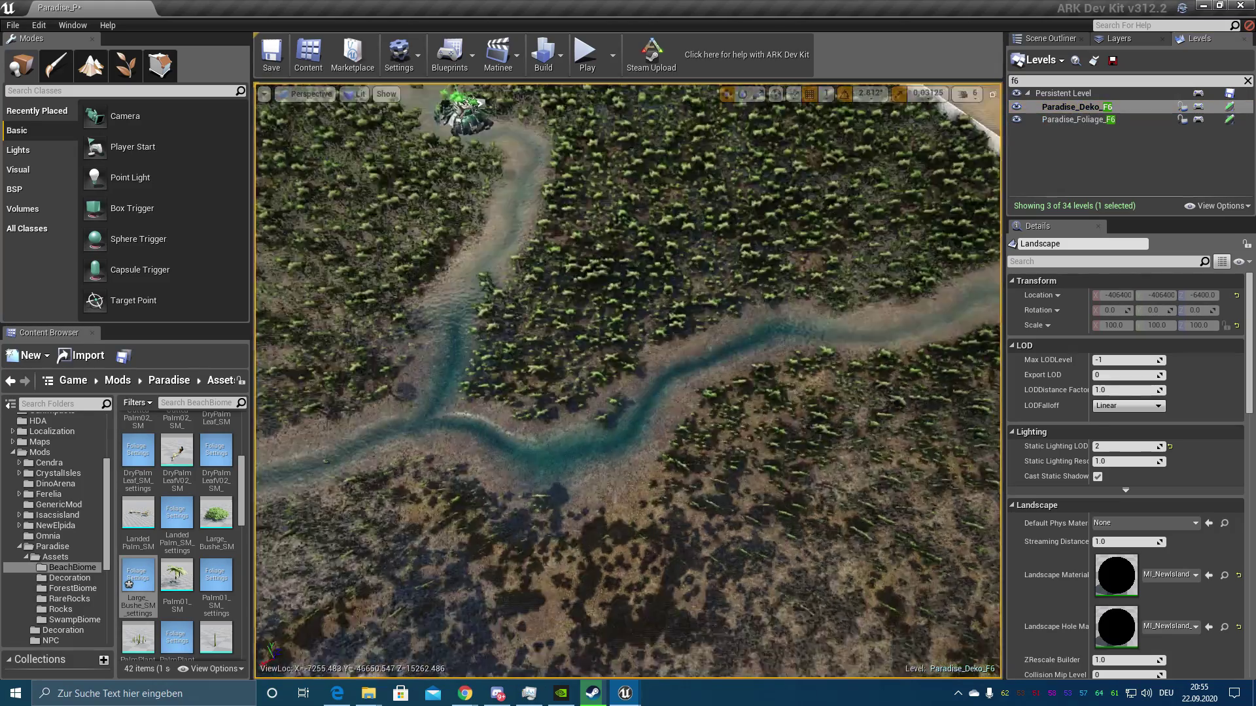
Search the whole Game content folder for "fog" assets.
{"action": "right_click_drag", "start_coordinate": [627, 381], "coordinate": [575, 327]}
{"action": "scroll", "coordinate": [42, 450], "scroll_direction": "up", "scroll_amount": 5}
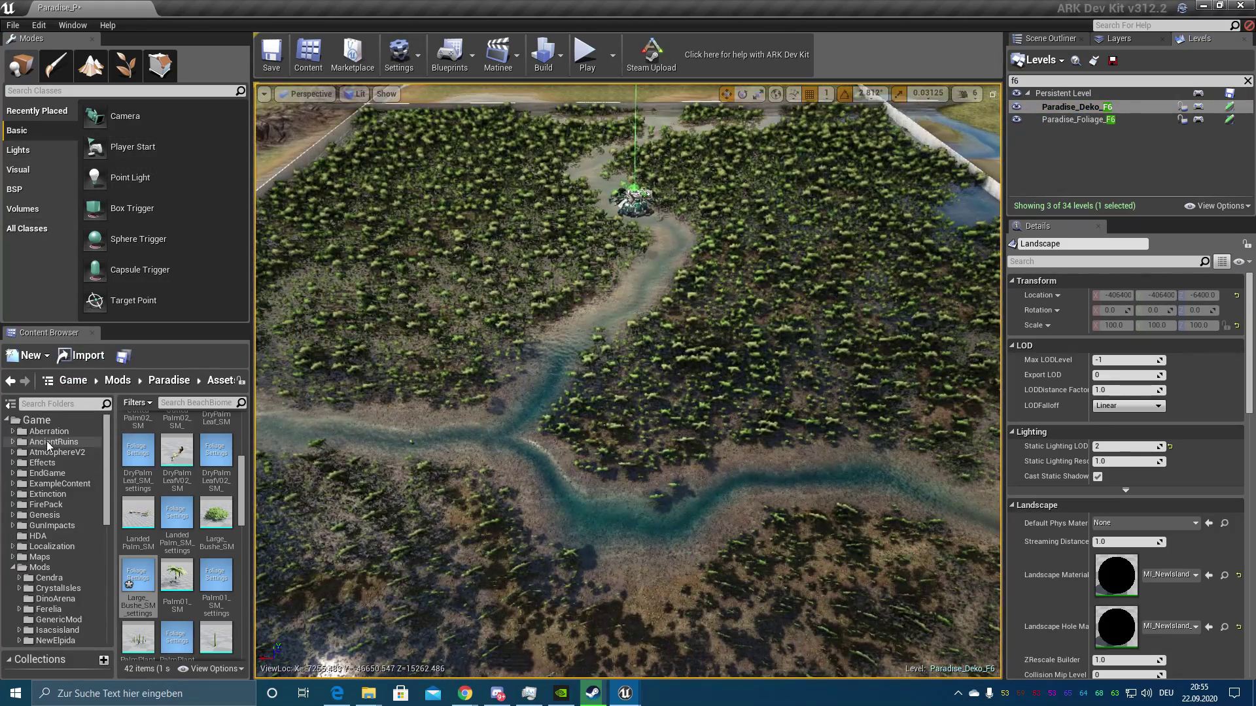
{"action": "left_click", "coordinate": [38, 420]}
{"action": "left_click", "coordinate": [179, 404]}
{"action": "key", "text": "BackSpace"}
{"action": "key", "text": "BackSpace"}
{"action": "type", "text": "og"}
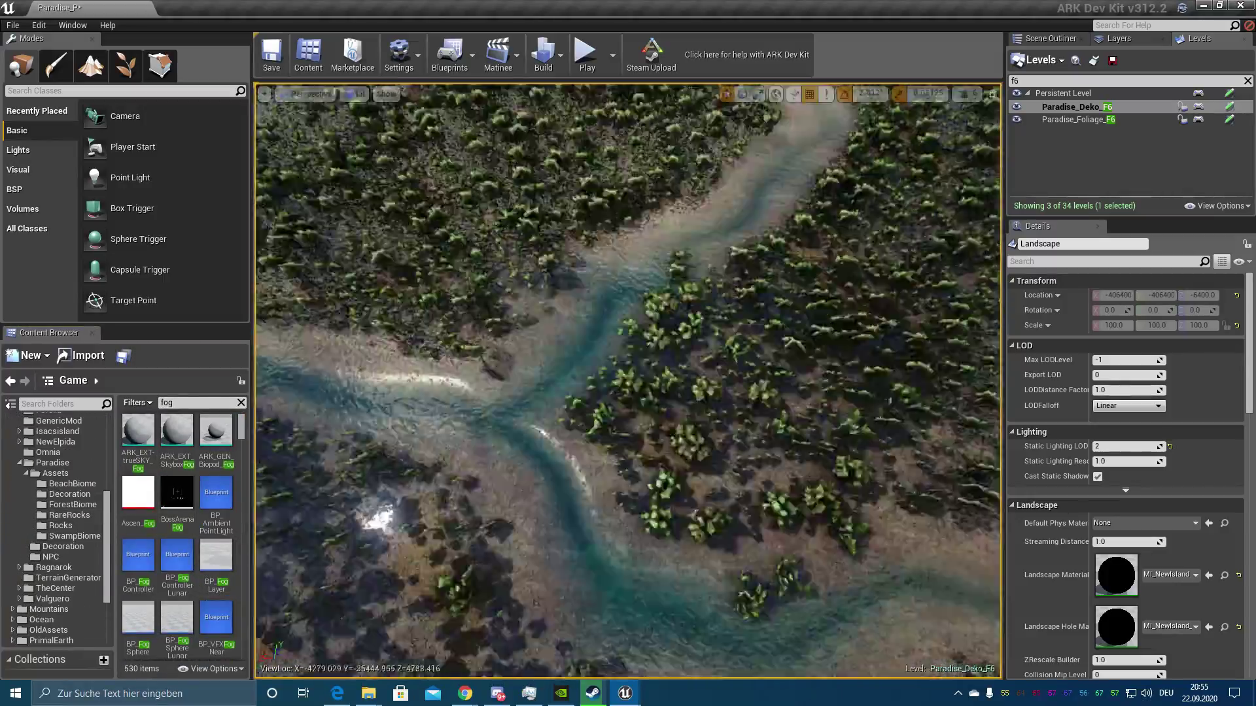
Try placing a BP_FogLayer actor on the rocky river bank.
{"action": "right_click_drag", "start_coordinate": [555, 482], "coordinate": [562, 425]}
{"action": "left_click", "coordinate": [222, 546]}
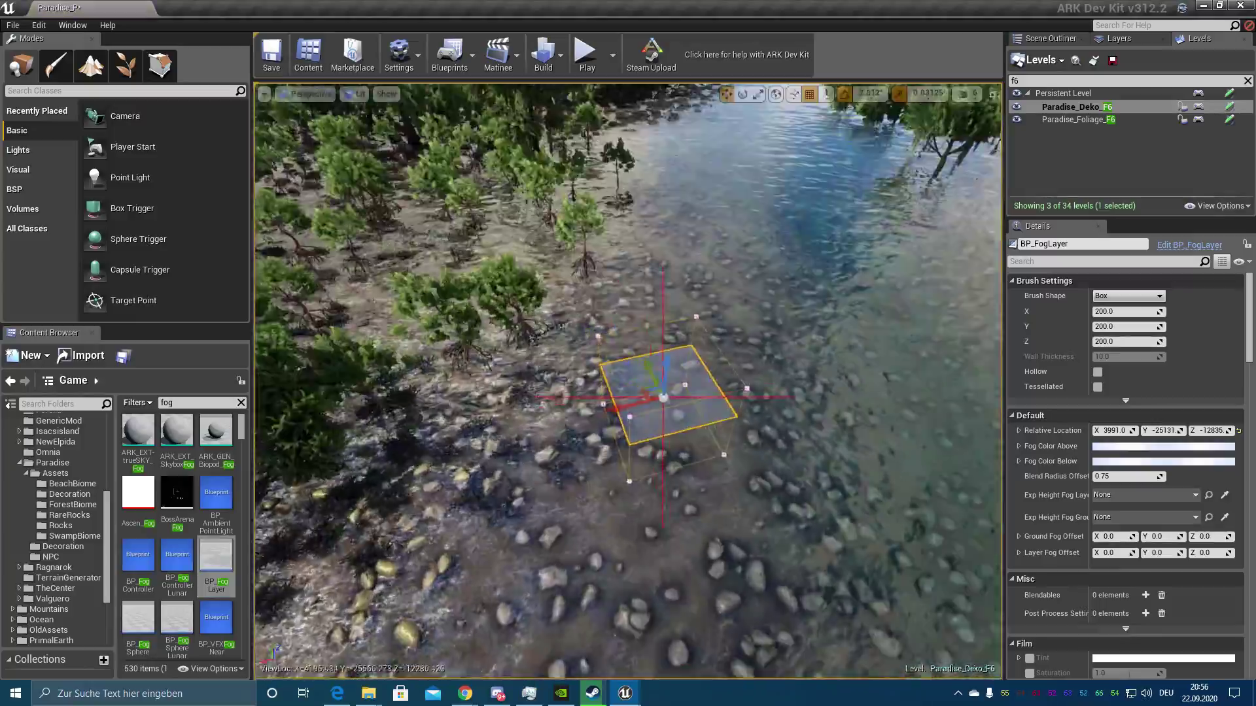
Browse the fog assets and try applying the Arctic fog plane material instance to the rocky river bank.
{"action": "scroll", "coordinate": [218, 530], "scroll_direction": "down", "scroll_amount": 2}
{"action": "scroll", "coordinate": [219, 526], "scroll_direction": "down", "scroll_amount": 3}
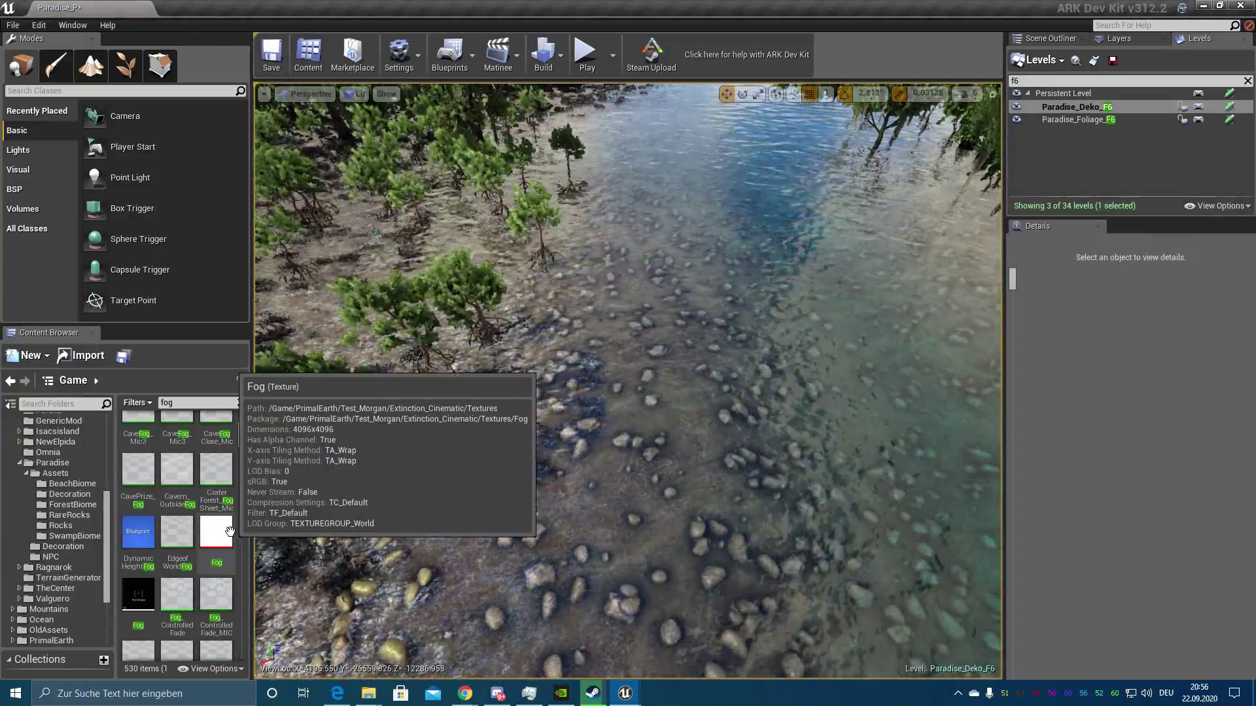
{"action": "scroll", "coordinate": [226, 536], "scroll_direction": "down", "scroll_amount": 5}
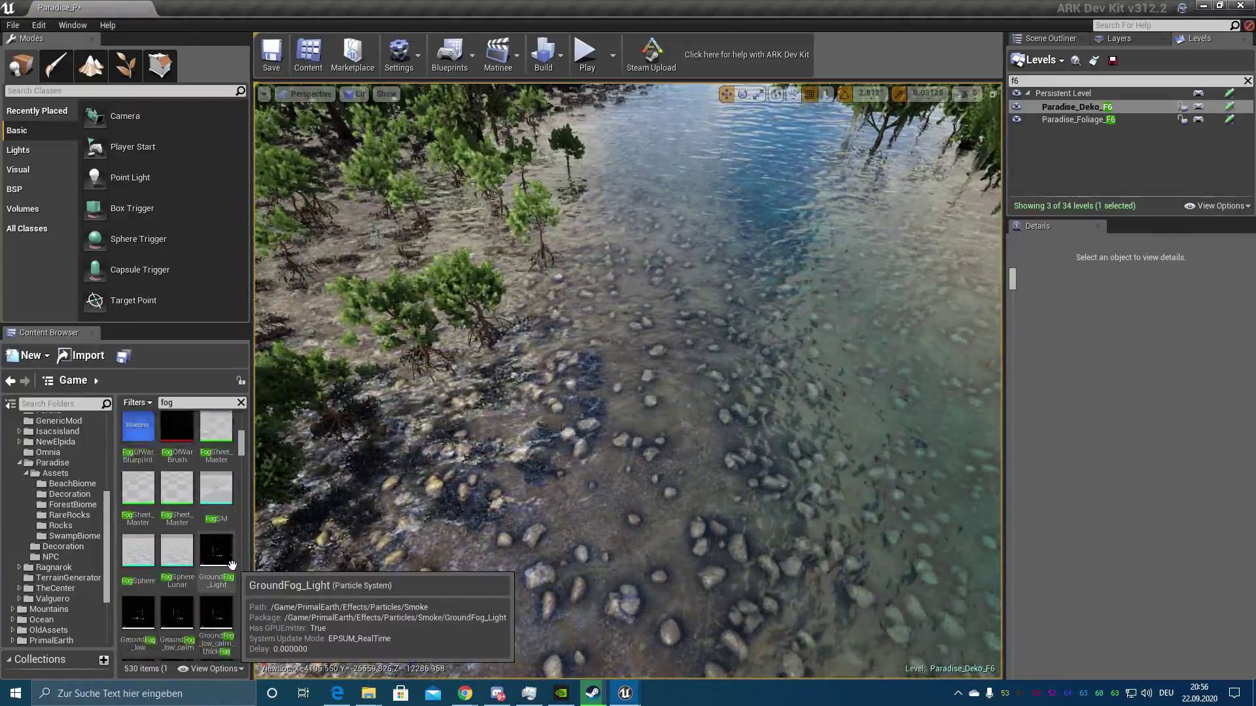
{"action": "scroll", "coordinate": [226, 487], "scroll_direction": "down", "scroll_amount": 3}
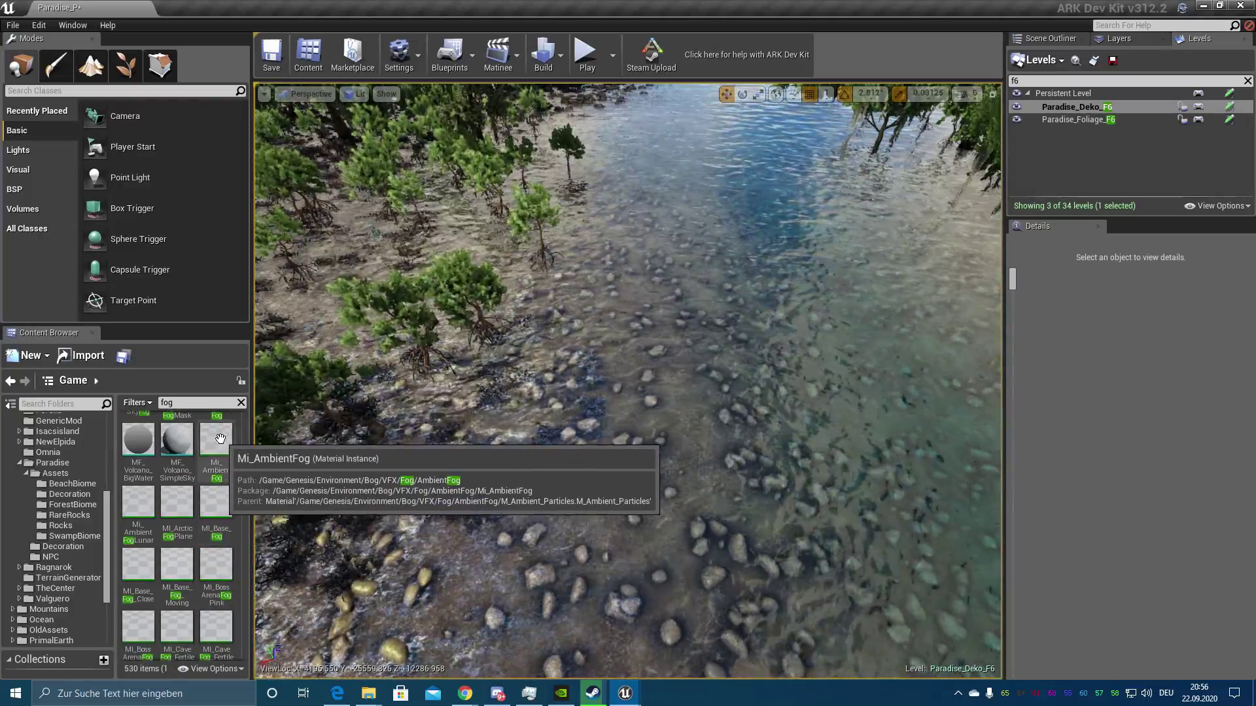
{"action": "left_click_drag", "start_coordinate": [177, 504], "coordinate": [500, 418]}
{"action": "key", "text": "s"}
{"action": "right_click_drag", "start_coordinate": [500, 418], "coordinate": [480, 418]}
Try placing the SM_FogPlane mesh beside the tree on the river bank, and delete it.
{"action": "scroll", "coordinate": [224, 502], "scroll_direction": "down", "scroll_amount": 4}
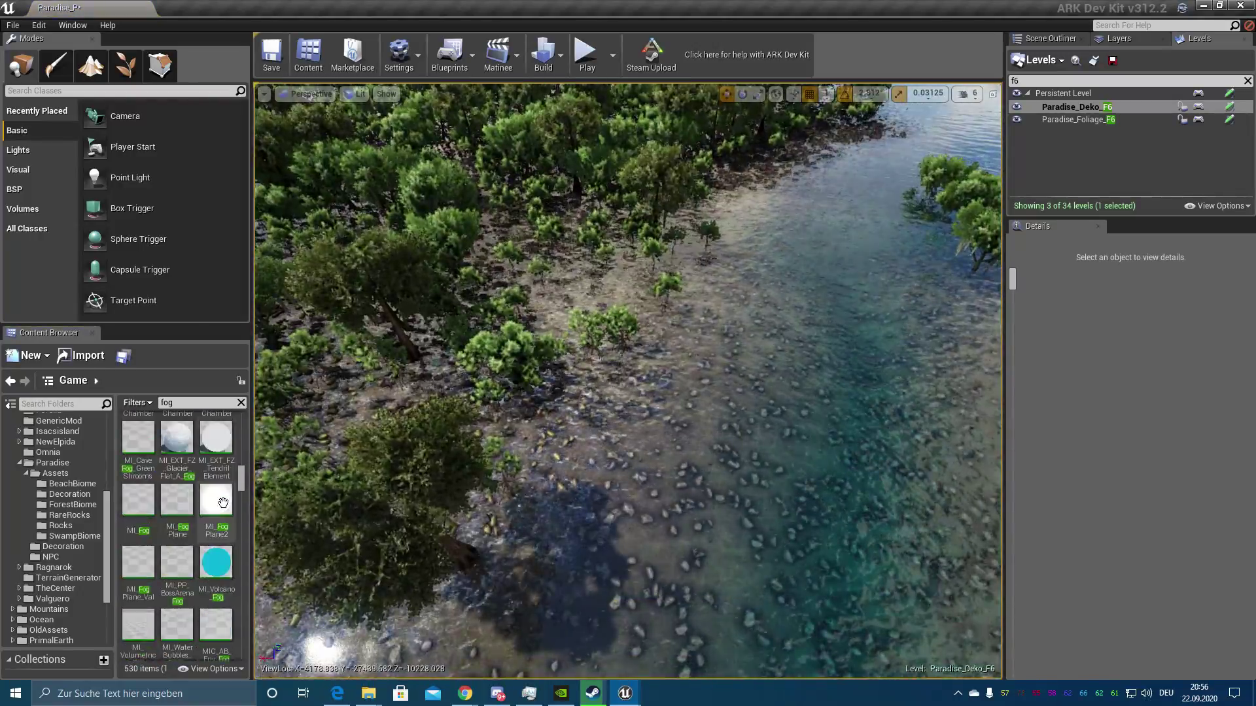
{"action": "left_click_drag", "start_coordinate": [242, 482], "coordinate": [244, 551]}
{"action": "left_click_drag", "start_coordinate": [242, 653], "coordinate": [246, 571]}
{"action": "scroll", "coordinate": [246, 570], "scroll_direction": "up", "scroll_amount": 3}
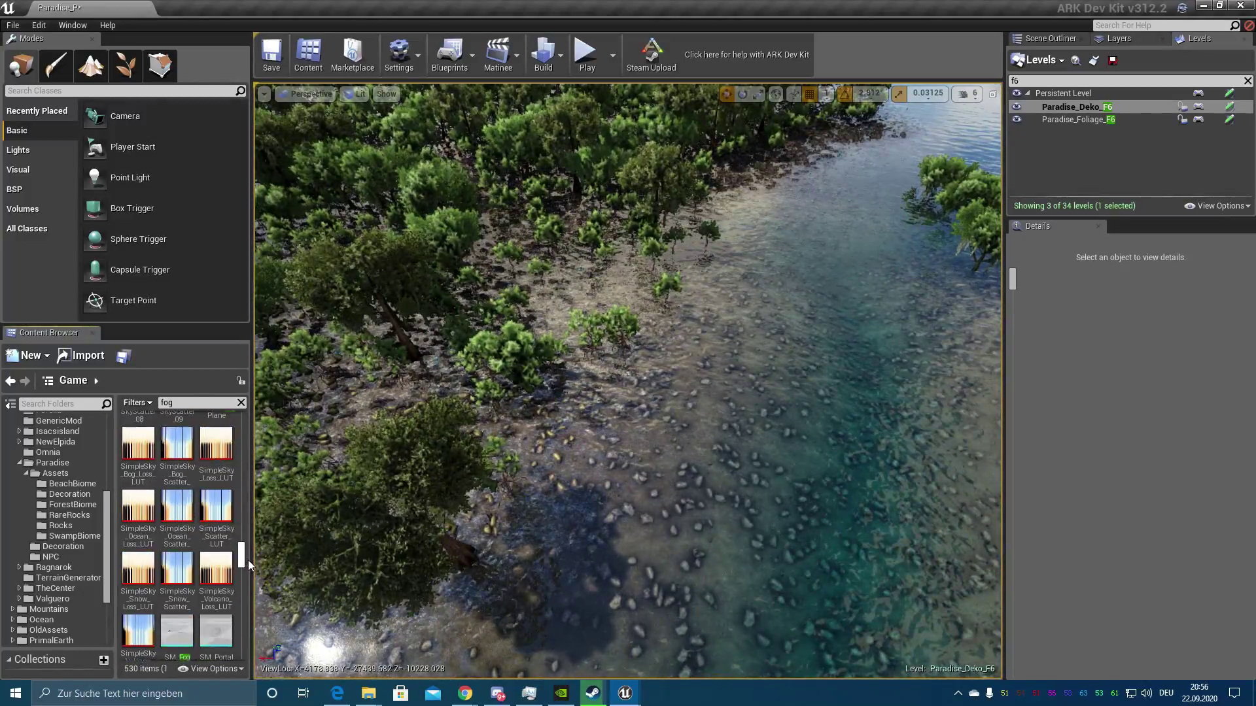
{"action": "left_click_drag", "start_coordinate": [177, 540], "coordinate": [533, 406]}
{"action": "key", "text": "f"}
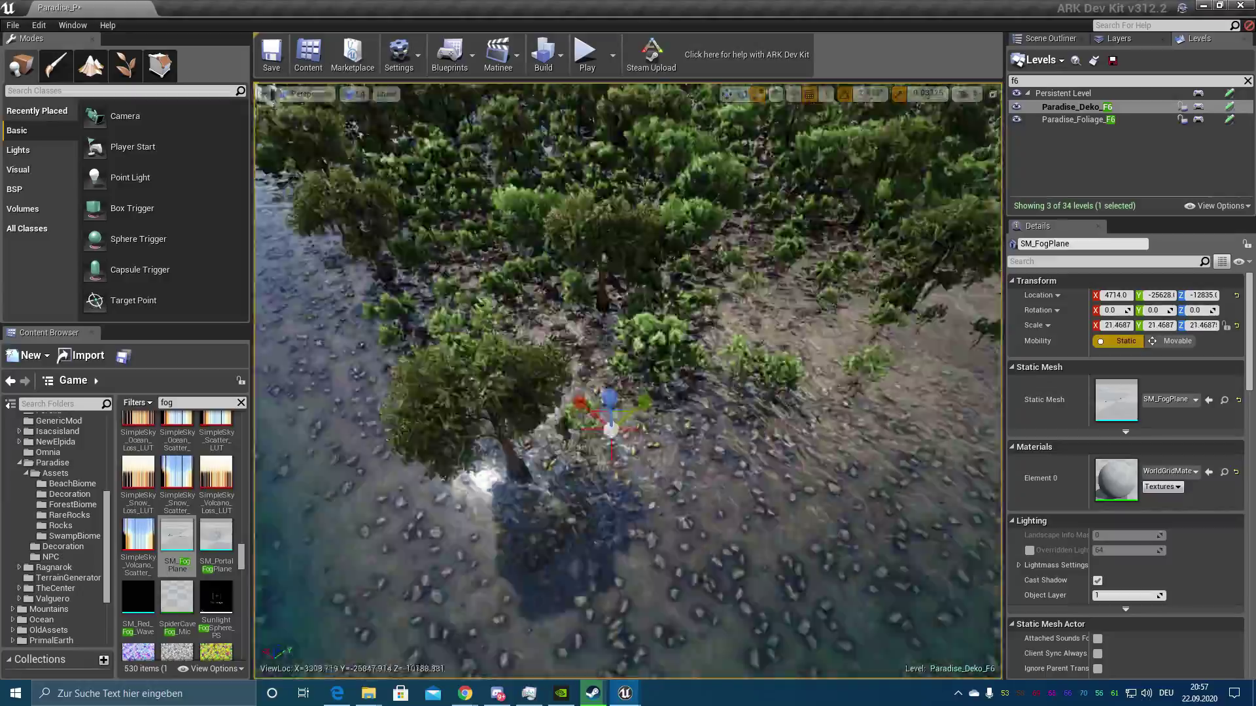
{"action": "right_click_drag", "start_coordinate": [532, 407], "coordinate": [588, 386]}
{"action": "key", "text": "Delete"}
{"action": "scroll", "coordinate": [257, 522], "scroll_direction": "up", "scroll_amount": 1}
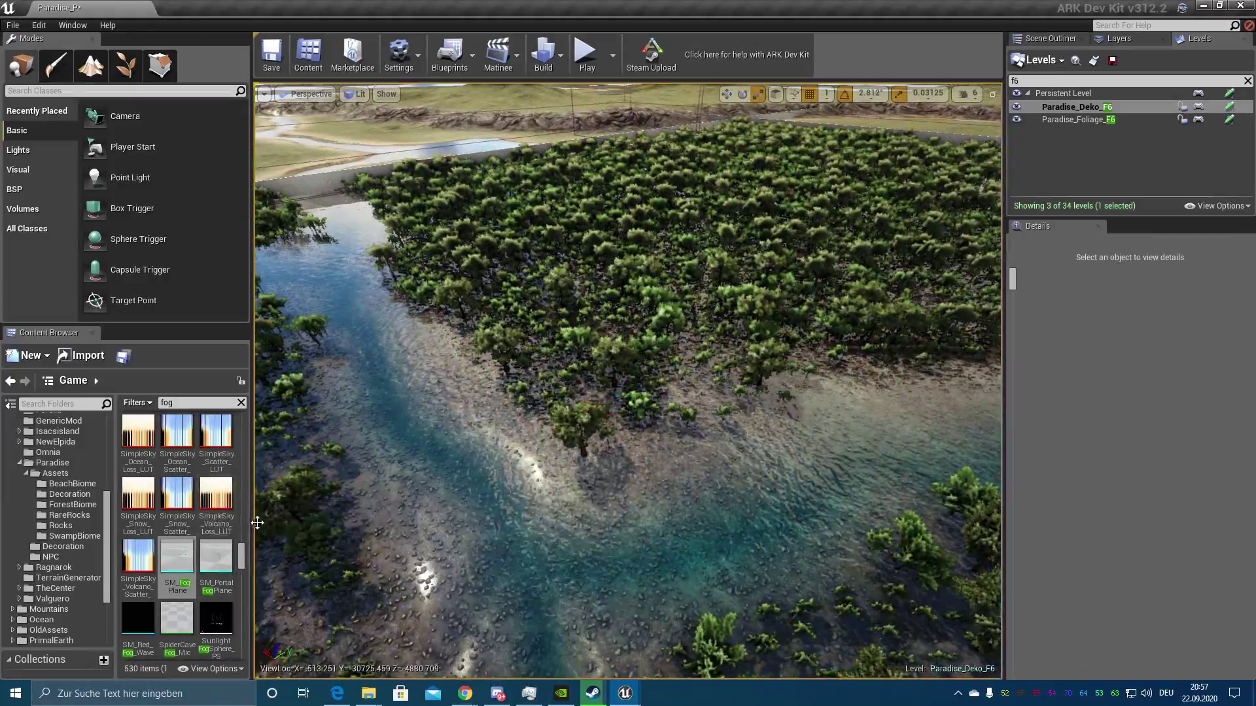
Try placing the SM_PortalFogPlane mesh in the river, and undo the placement.
{"action": "left_click_drag", "start_coordinate": [554, 442], "coordinate": [554, 444]}
{"action": "key", "text": "f"}
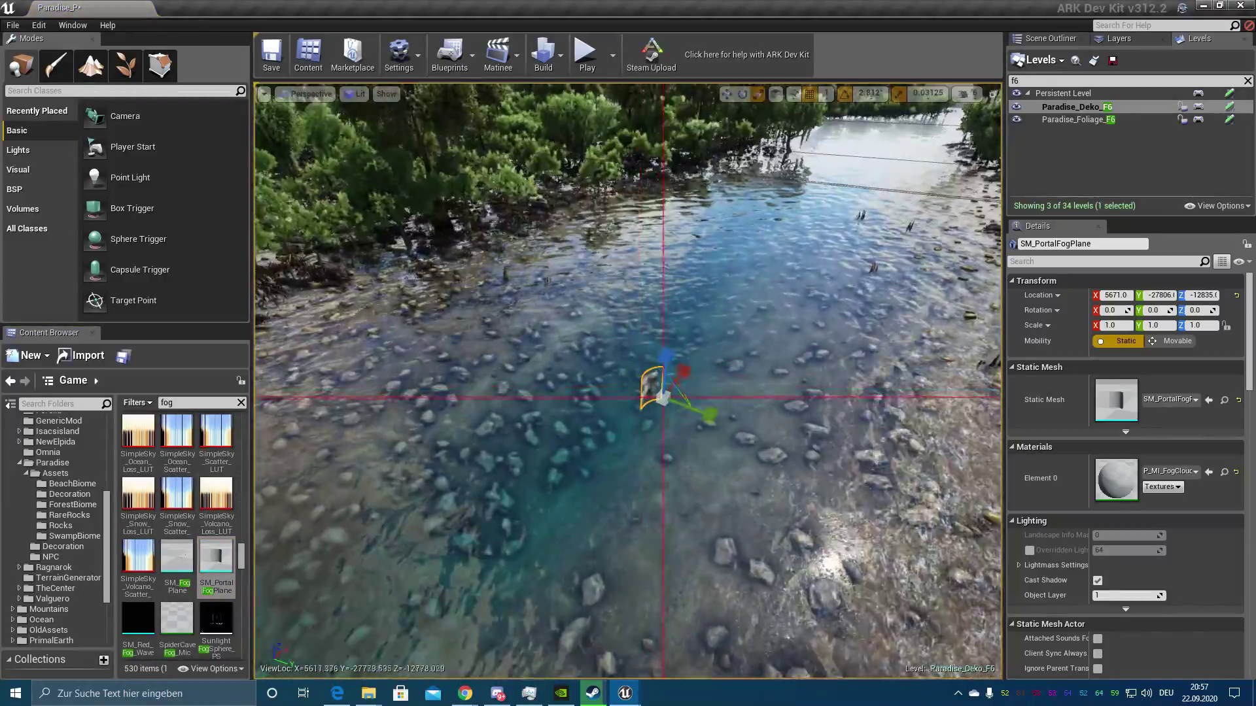
{"action": "key", "text": "ctrl+z"}
Try the FogSM and FogSphereLunar meshes in the river shallows, removing each one after inspecting it.
{"action": "scroll", "coordinate": [216, 556], "scroll_direction": "down", "scroll_amount": 5}
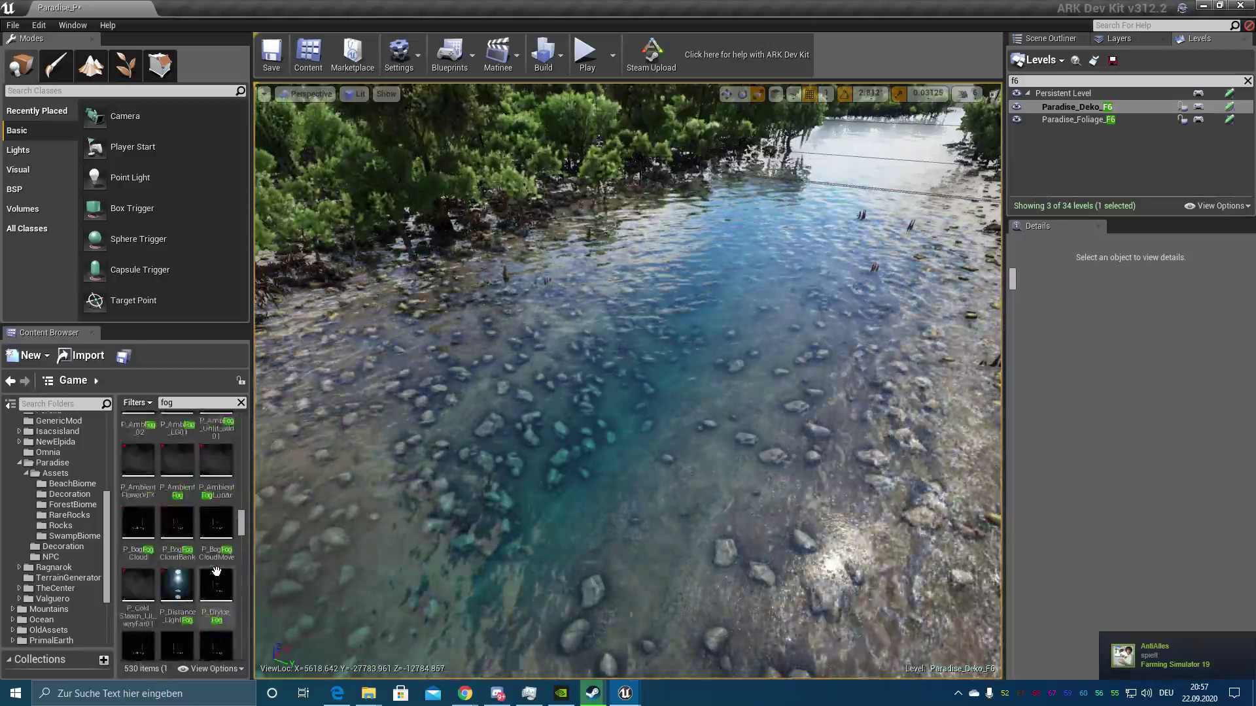
{"action": "scroll", "coordinate": [216, 570], "scroll_direction": "up", "scroll_amount": 10}
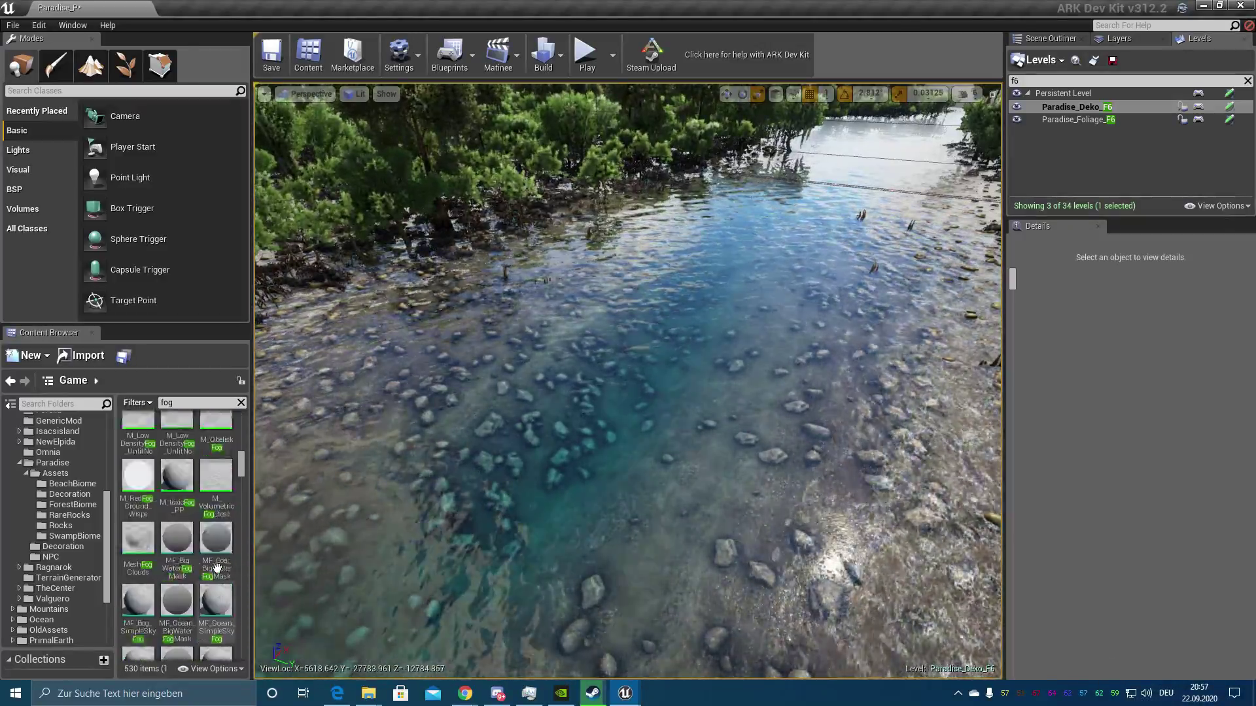
{"action": "scroll", "coordinate": [203, 580], "scroll_direction": "up", "scroll_amount": 3}
{"action": "left_click_drag", "start_coordinate": [216, 502], "coordinate": [363, 471]}
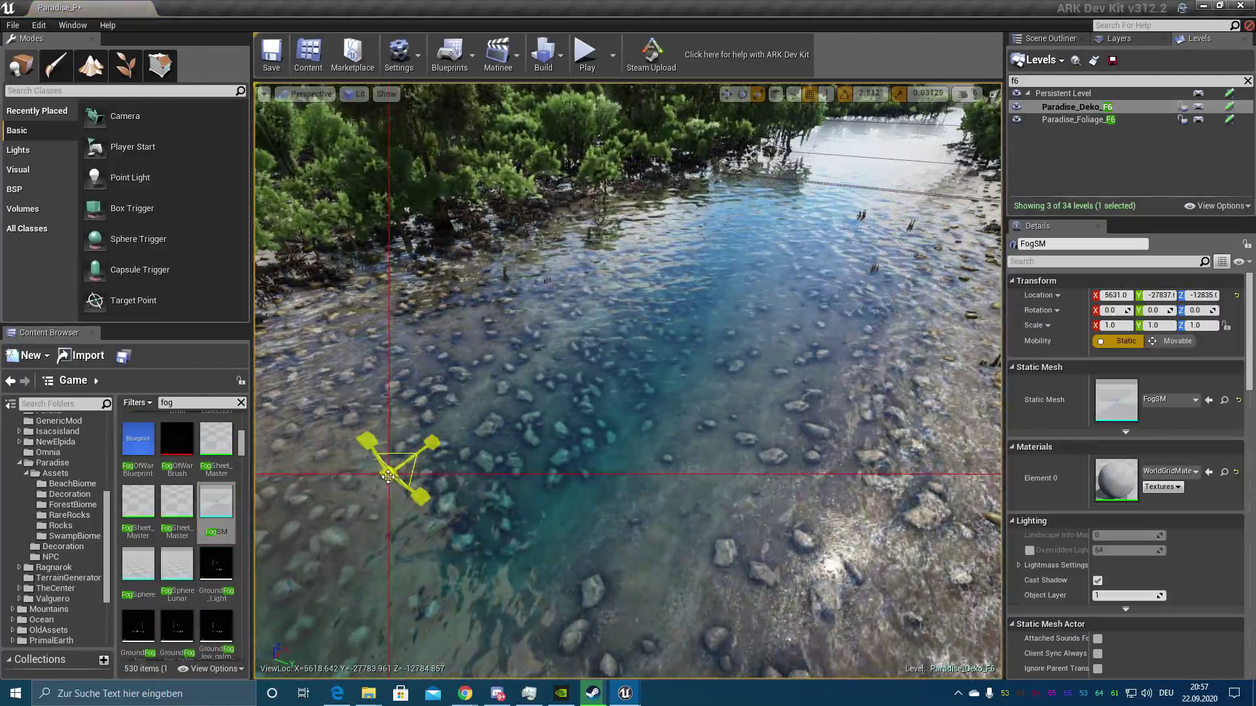
{"action": "right_click_drag", "start_coordinate": [363, 471], "coordinate": [311, 471]}
{"action": "key", "text": "Delete"}
{"action": "left_click_drag", "start_coordinate": [178, 566], "coordinate": [497, 456]}
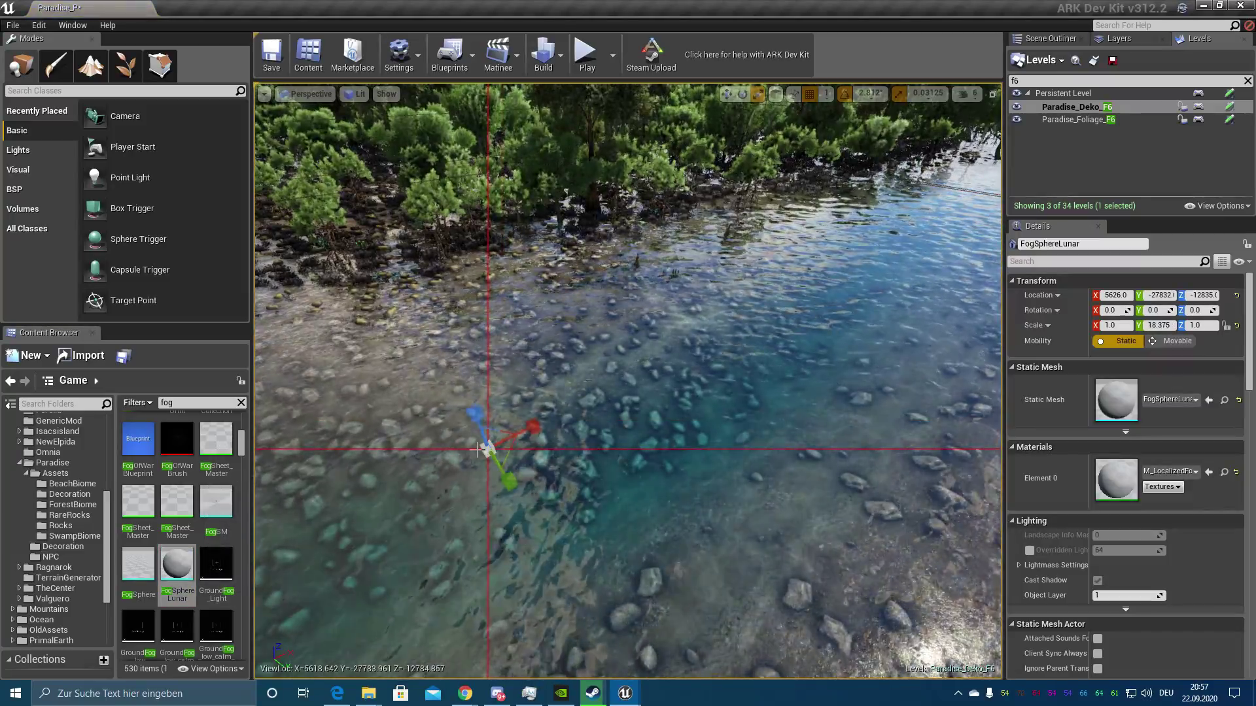
{"action": "key", "text": "ctrl+z"}
Place a DynamicHeightFog actor in the swamp river and focus the view on it.
{"action": "scroll", "coordinate": [215, 598], "scroll_direction": "down", "scroll_amount": 5}
{"action": "left_click_drag", "start_coordinate": [174, 511], "coordinate": [366, 471]}
{"action": "left_click_drag", "start_coordinate": [546, 517], "coordinate": [556, 500]}
{"action": "left_click_drag", "start_coordinate": [138, 566], "coordinate": [560, 485]}
{"action": "right_click_drag", "start_coordinate": [560, 485], "coordinate": [507, 497]}
{"action": "key", "text": "f"}
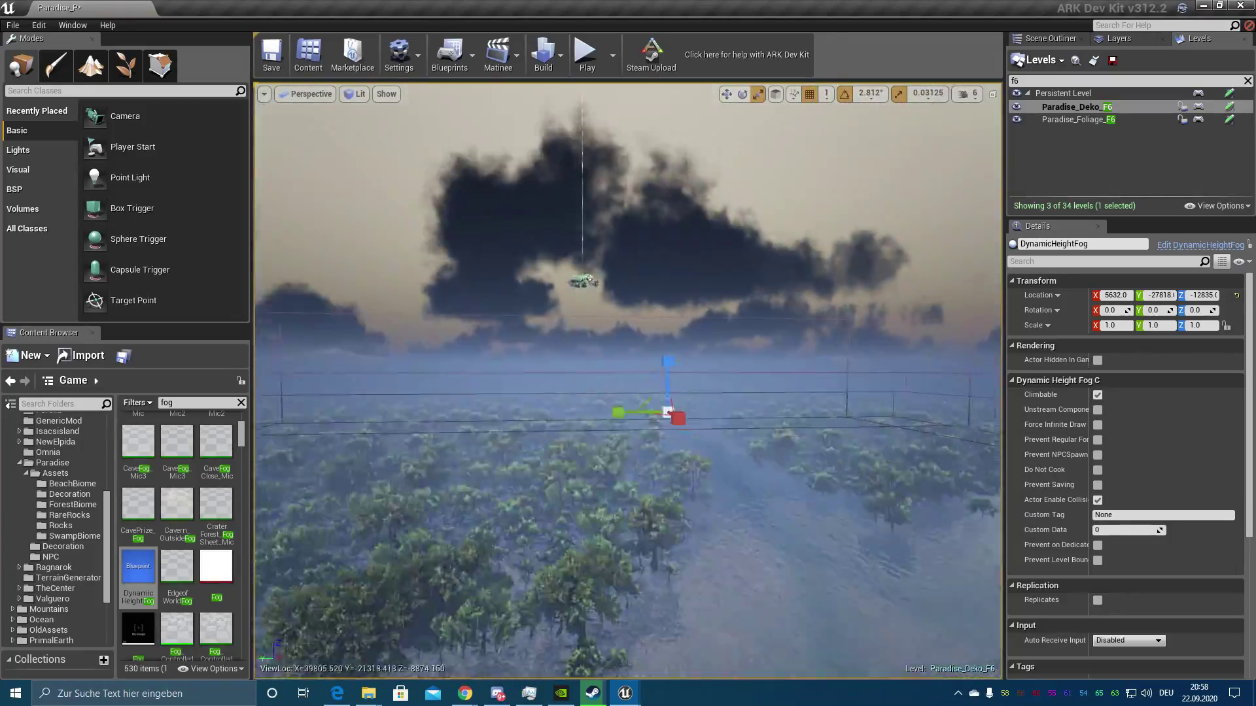
Inspect the height fog over the swamp and in a game preview, and open the engine scalability settings.
{"action": "scroll", "coordinate": [1188, 558], "scroll_direction": "down", "scroll_amount": 5}
{"action": "mouse_move", "coordinate": [646, 441]}
{"action": "right_mouse_down"}
{"action": "mouse_move", "coordinate": [660, 478]}
{"action": "mouse_move", "coordinate": [609, 412]}
{"action": "mouse_move", "coordinate": [646, 441]}
{"action": "right_mouse_up"}
{"action": "scroll", "coordinate": [1189, 558], "scroll_direction": "up", "scroll_amount": 5}
{"action": "right_click", "coordinate": [646, 441]}
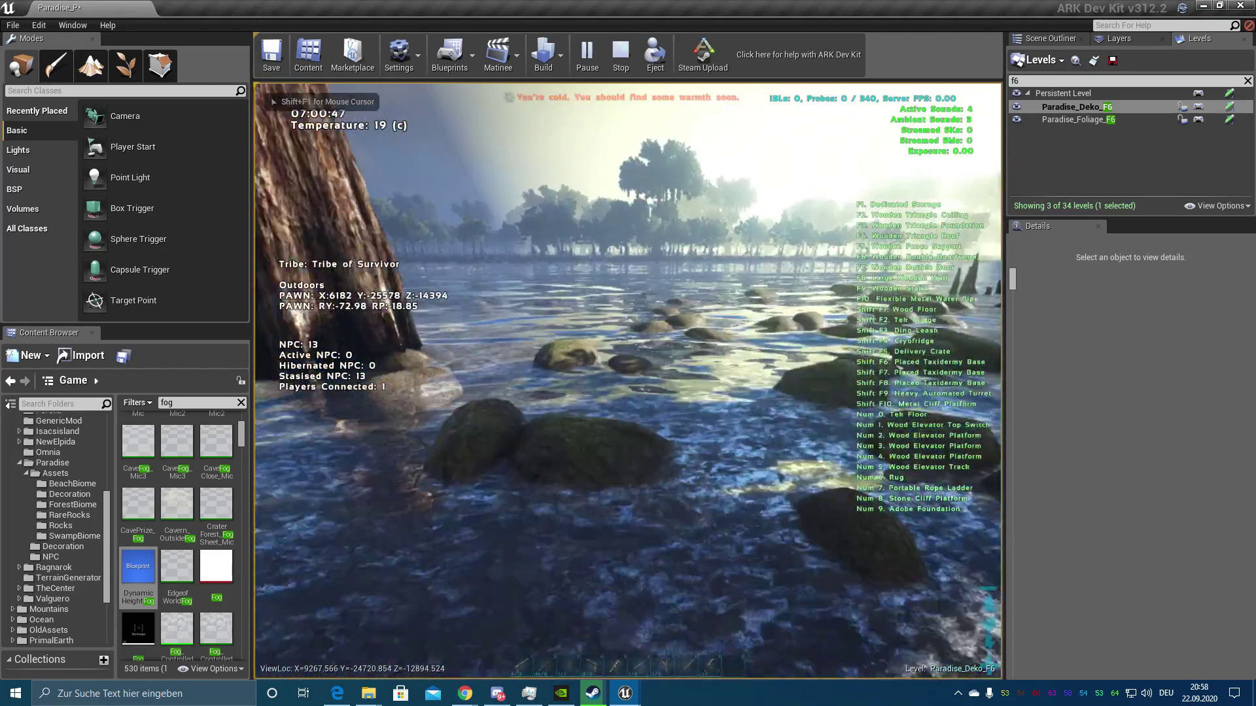
{"action": "left_click", "coordinate": [400, 55]}
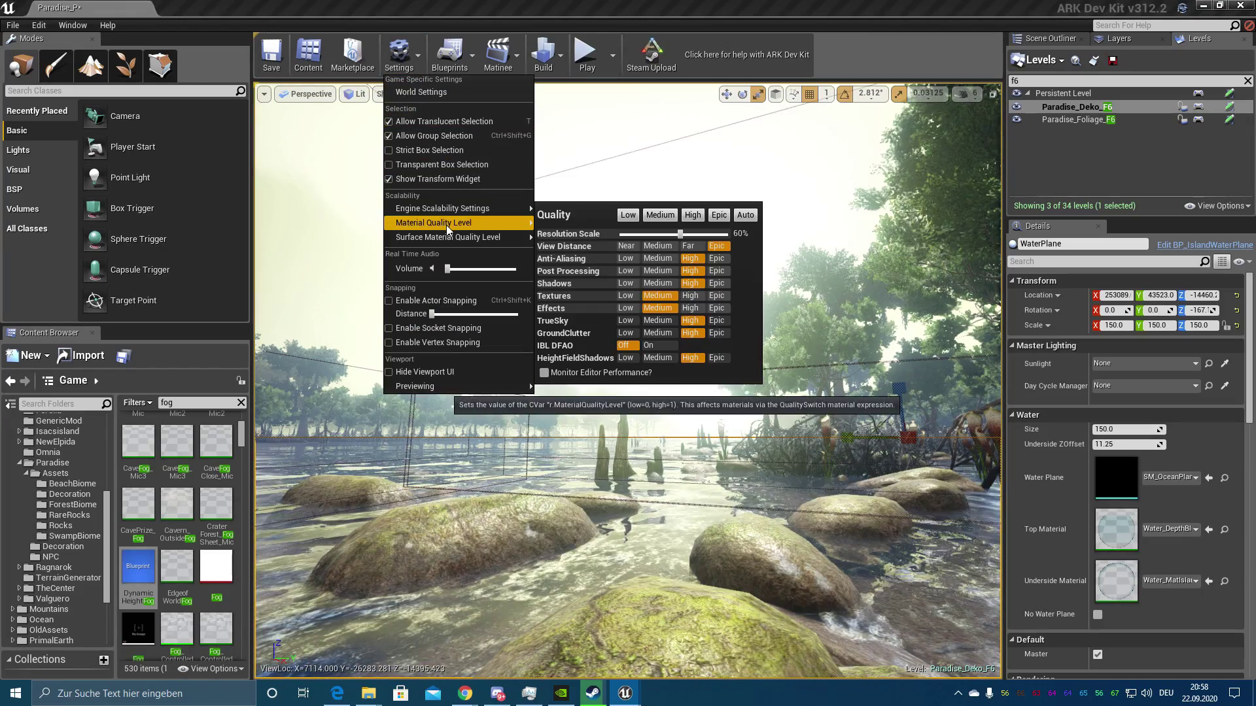
{"action": "mouse_move", "coordinate": [448, 210]}
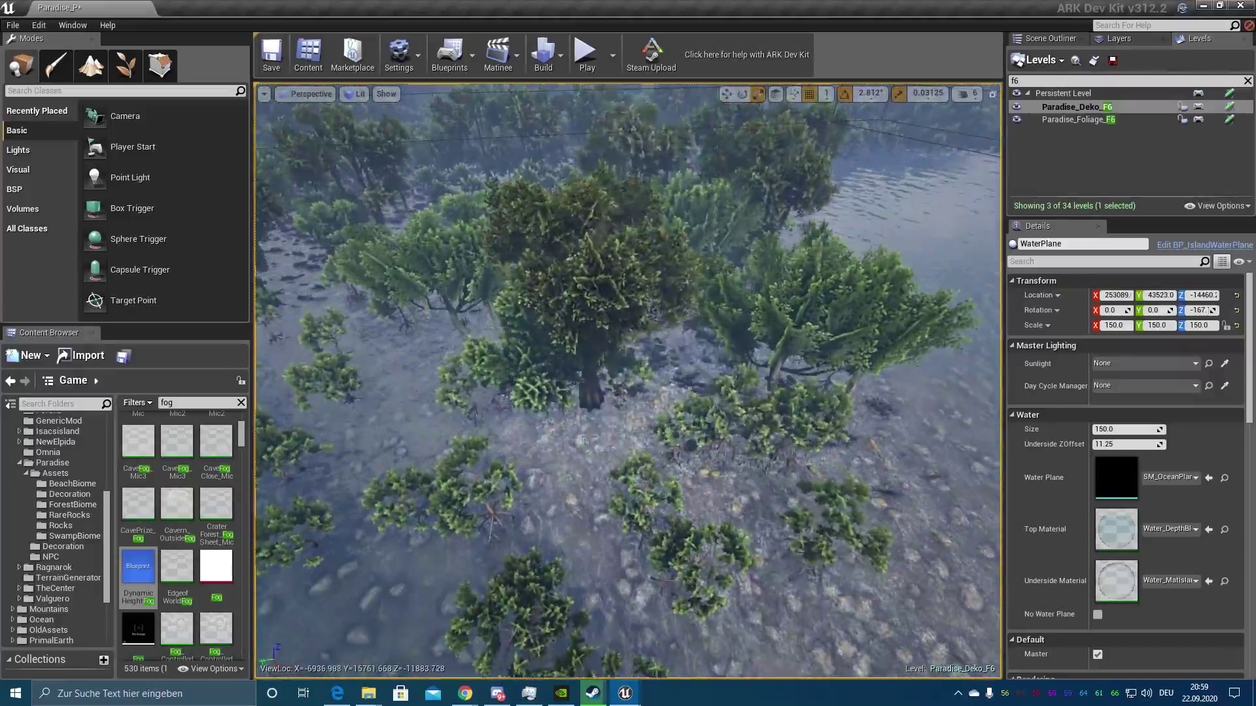
Start a game preview inside the swamp, wading, diving and harvesting plants to check the fog's atmosphere.
{"action": "key", "text": "alt+p"}
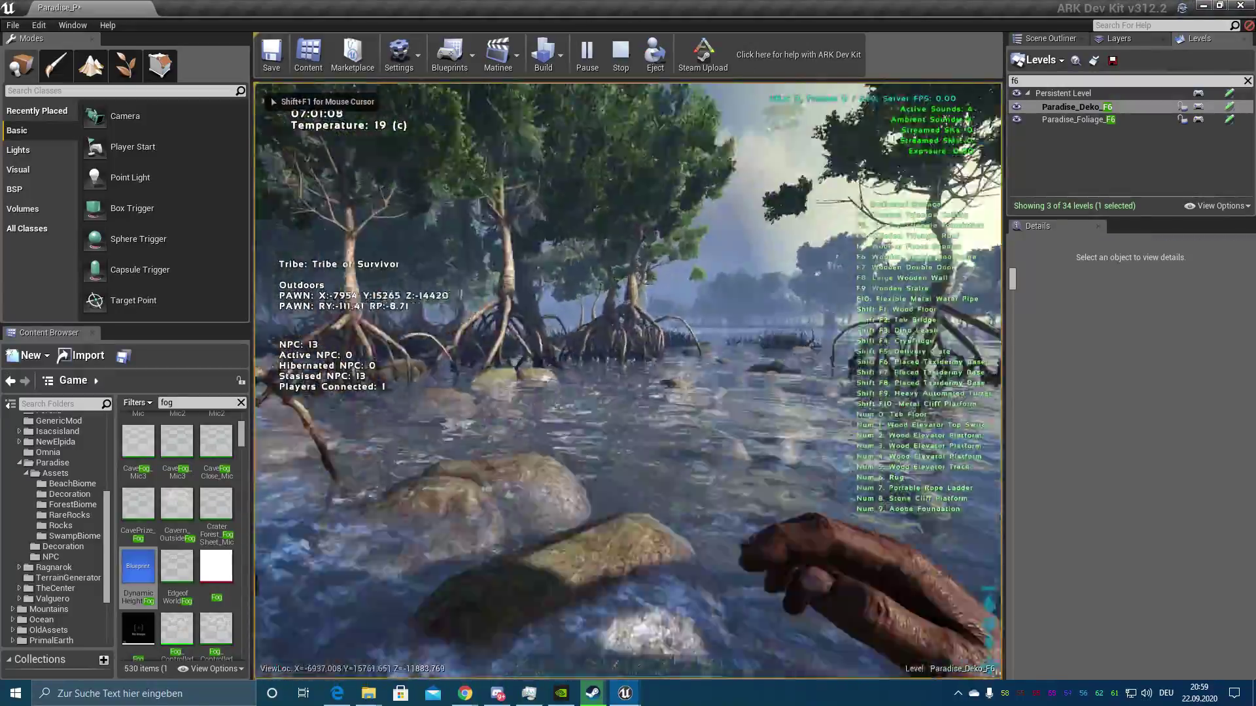
{"action": "key", "text": "w"}
{"action": "key", "text": "e"}
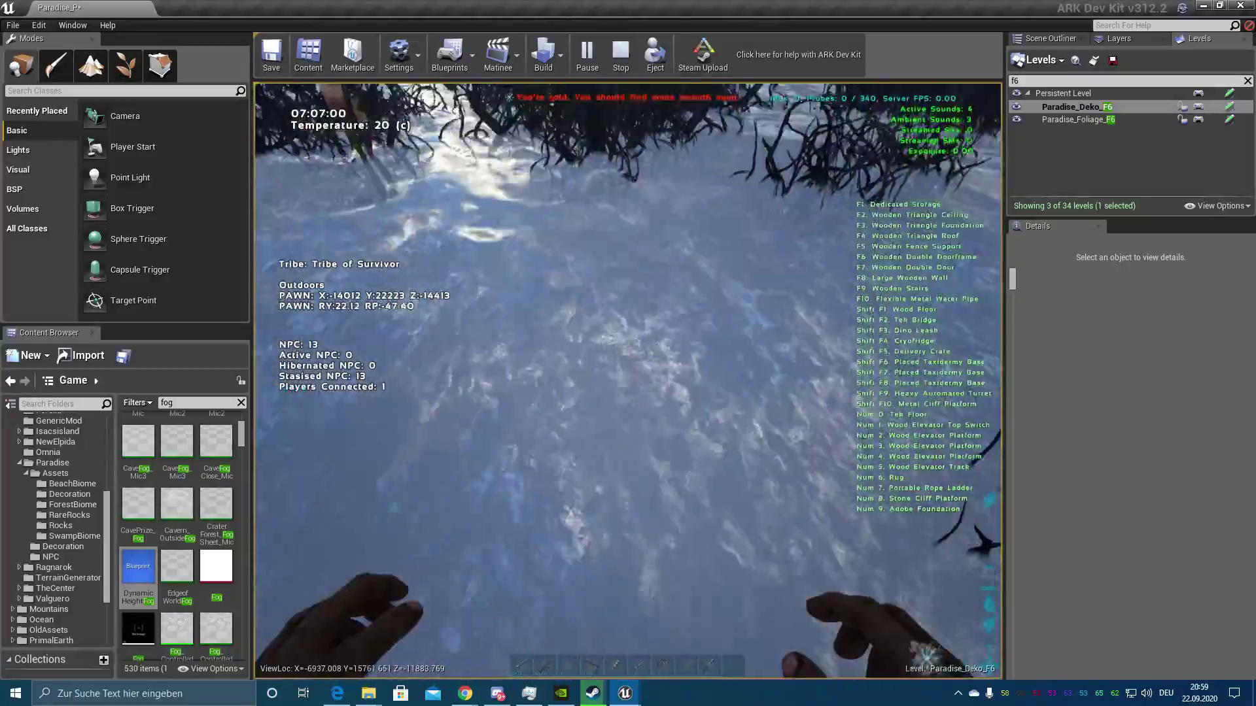
{"action": "key", "text": "w"}
{"action": "key", "text": "e"}
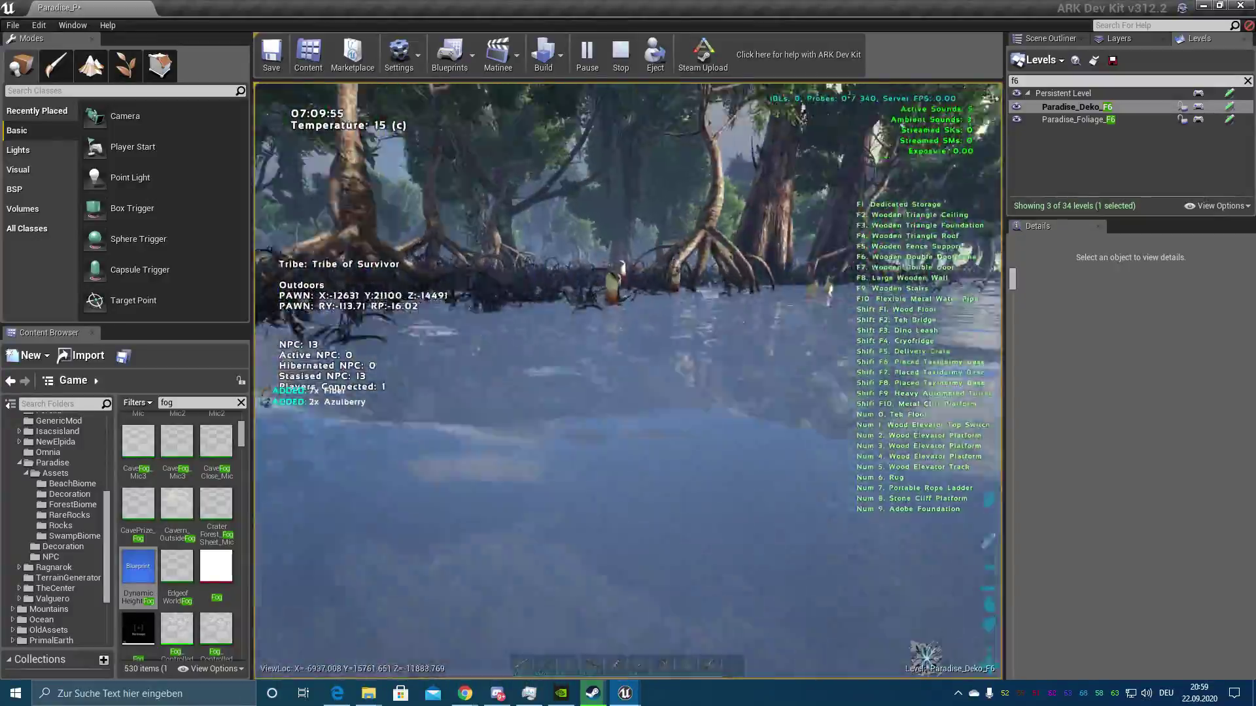
{"action": "key", "text": "w"}
{"action": "key", "text": "w"}
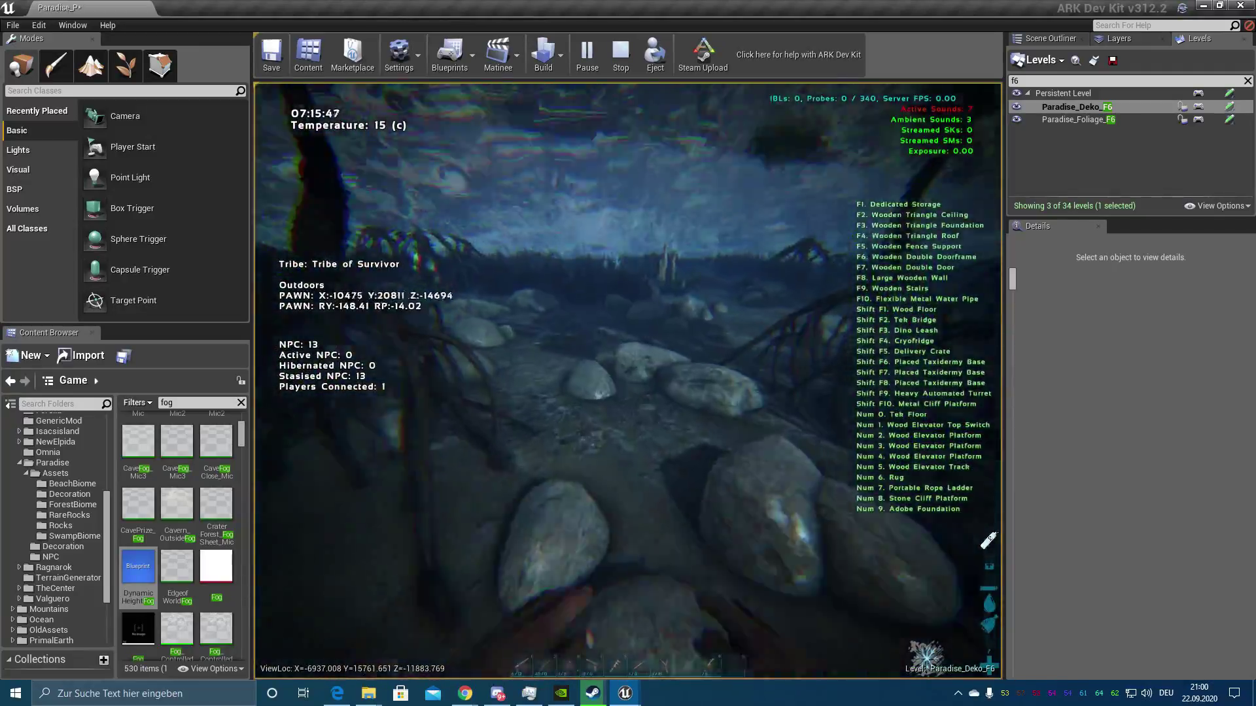
{"action": "key", "text": "w"}
{"action": "key", "text": "e"}
{"action": "key", "text": "e"}
{"action": "key", "text": "w"}
{"action": "key", "text": "w"}
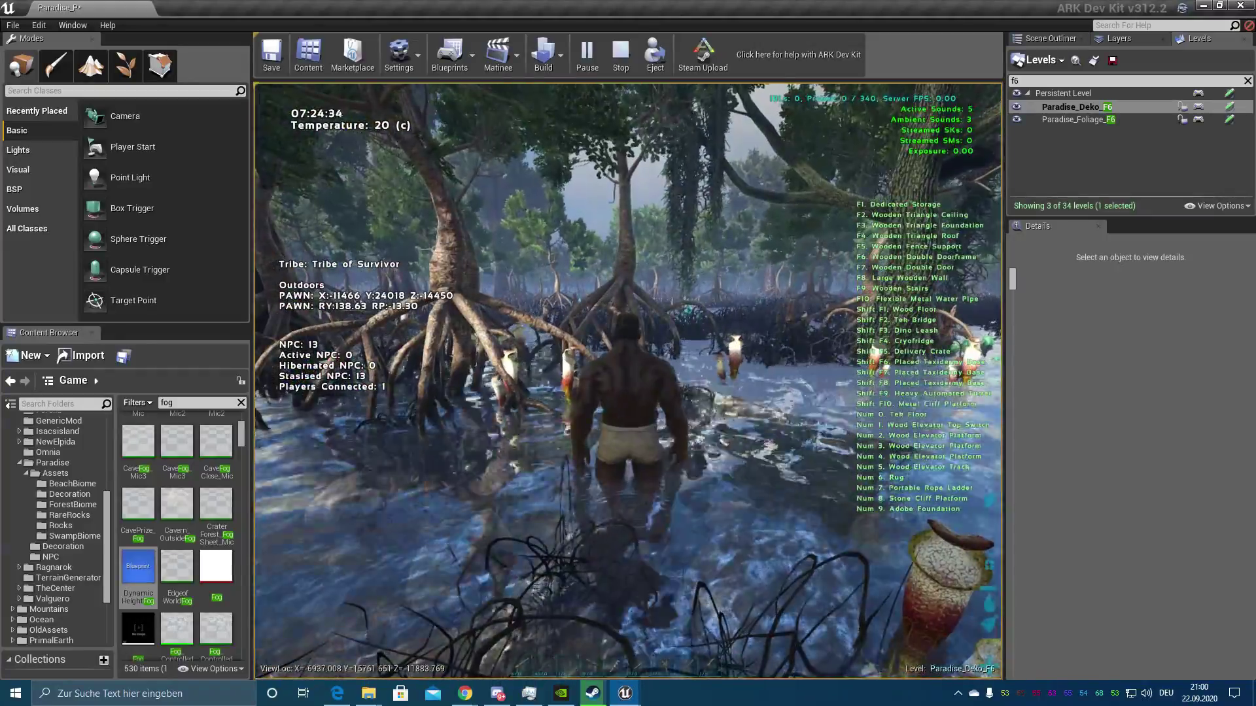
{"action": "key", "text": "Escape"}
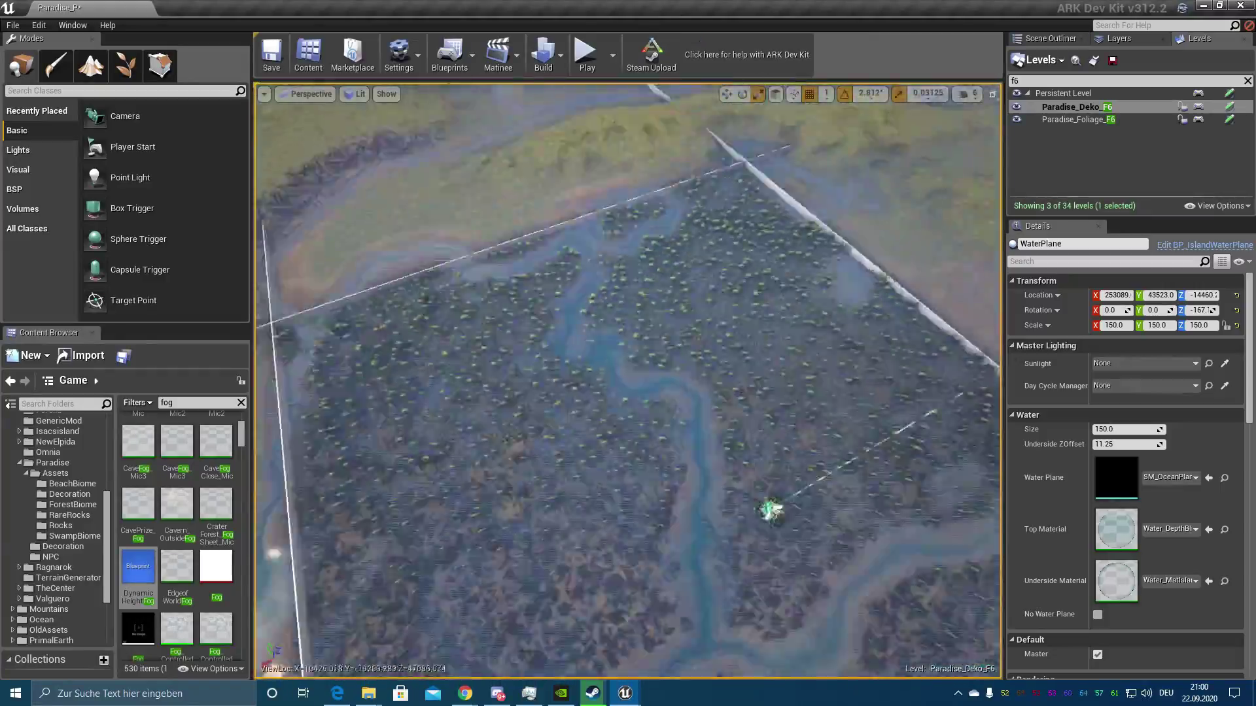
Save the Paradise_Foliage_F6 level.
{"action": "left_click", "coordinate": [1230, 119]}
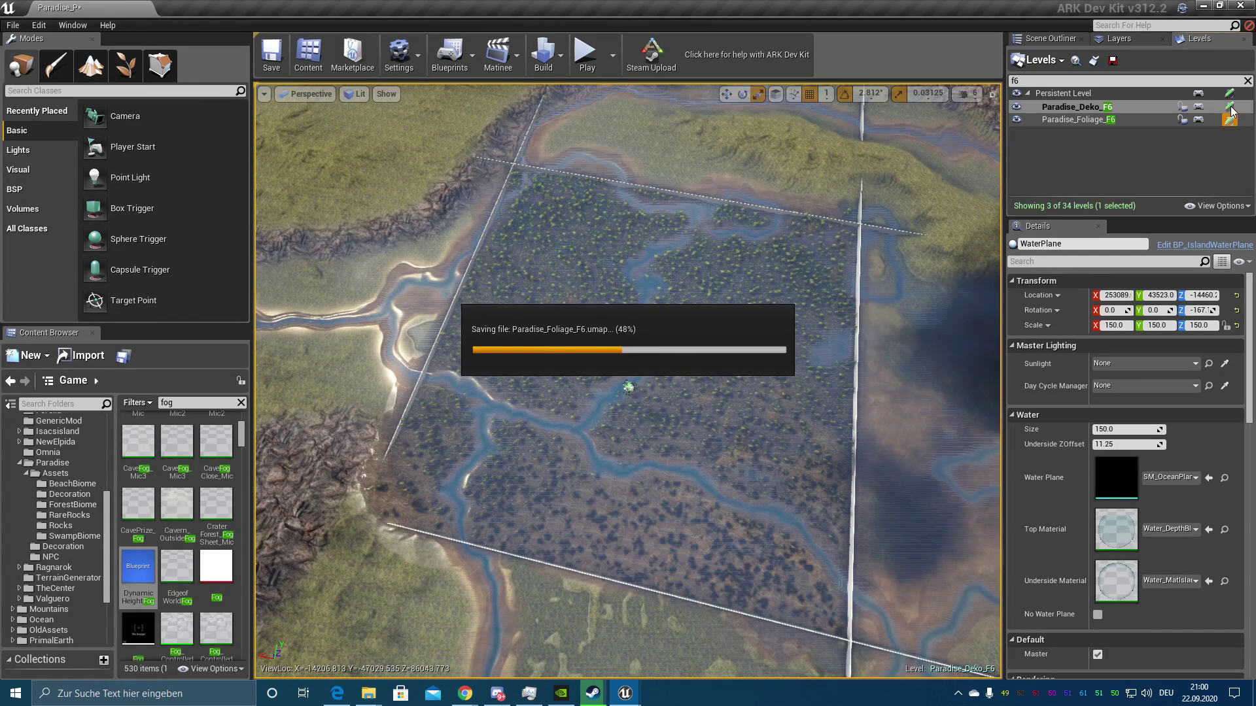